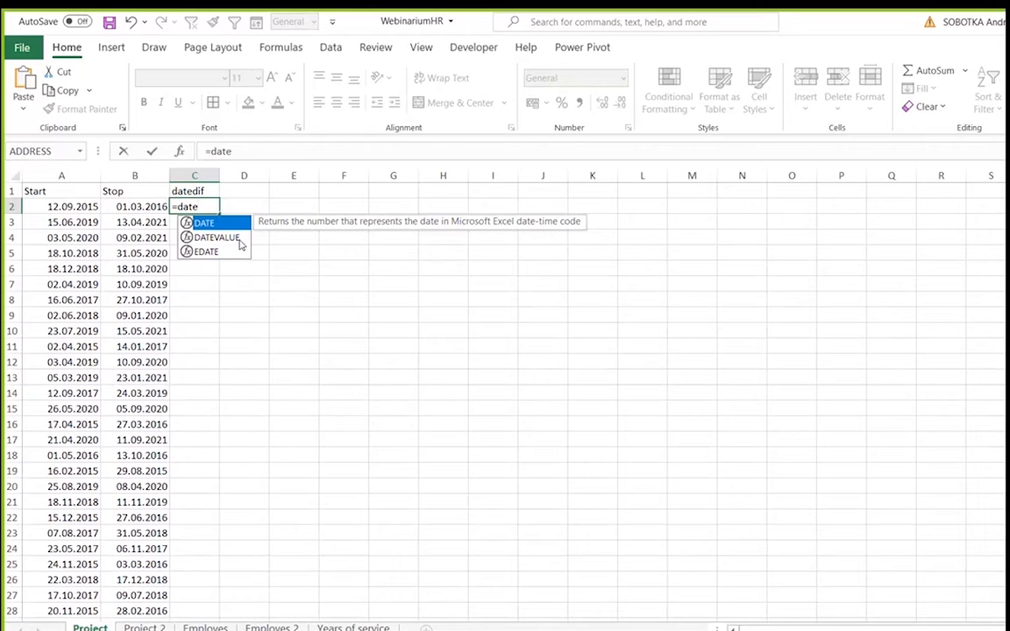
{"action": "type", "text": "dif"}
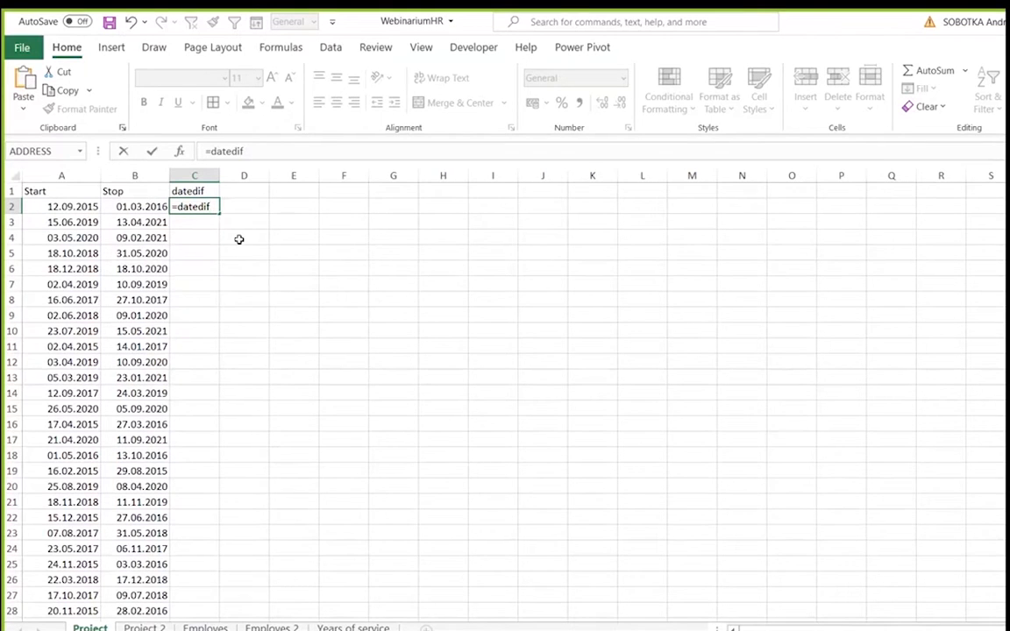
{"action": "type", "text": "("}
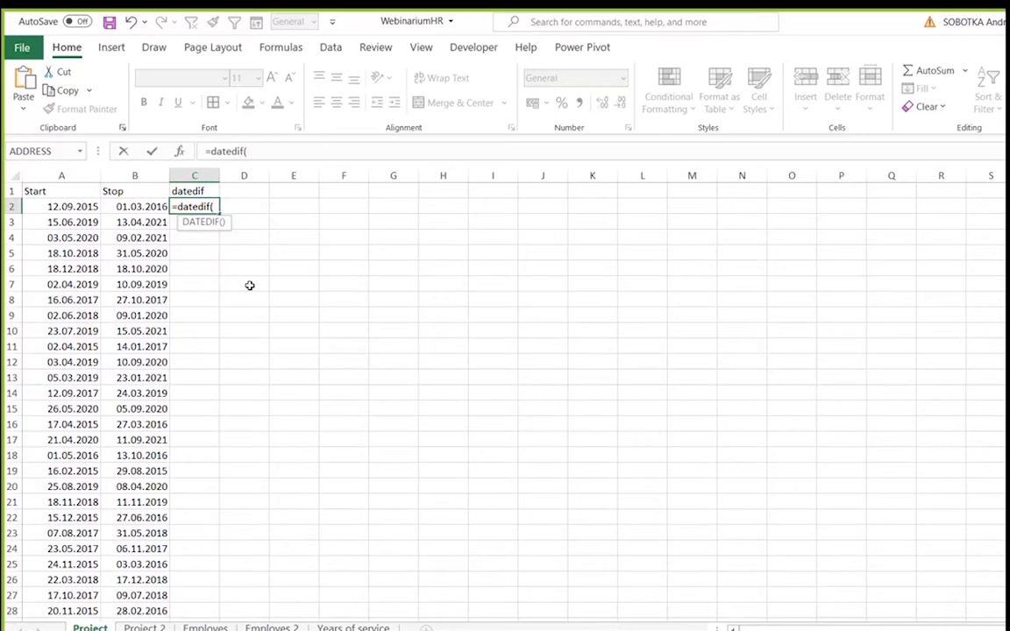
{"action": "key", "text": "Escape"}
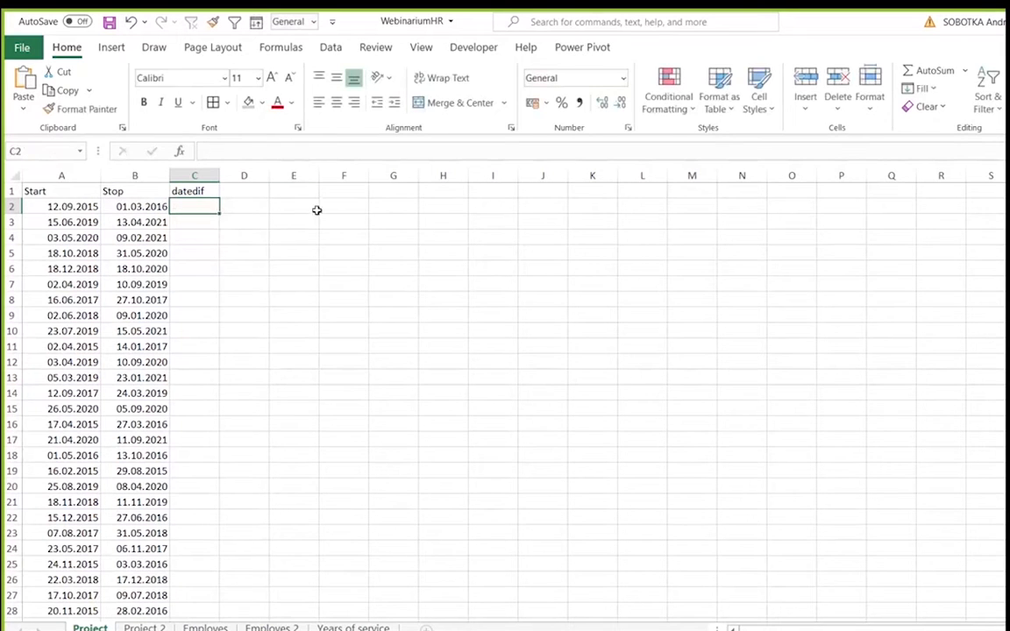
Insert a large text box beside the data explaining =DATEDIF(I;II;III): start date, stop date, and "M", "Y" or "D" for months, years or days
{"action": "left_click", "coordinate": [112, 48]}
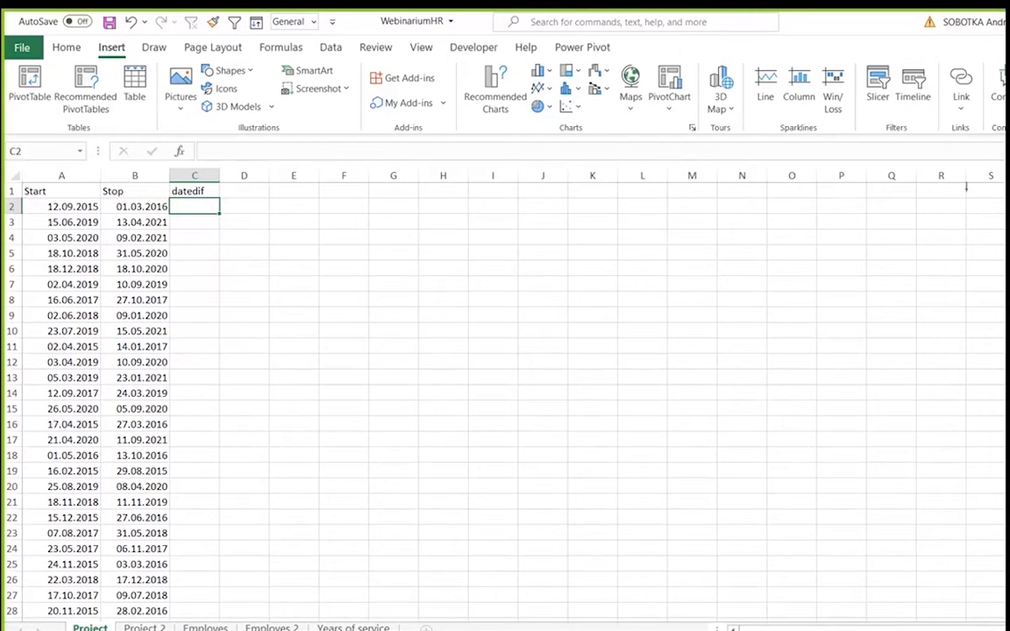
{"action": "mouse_move", "coordinate": [480, 211]}
{"action": "left_mouse_down"}
{"action": "mouse_move", "coordinate": [836, 507]}
{"action": "mouse_move", "coordinate": [872, 521]}
{"action": "left_mouse_up"}
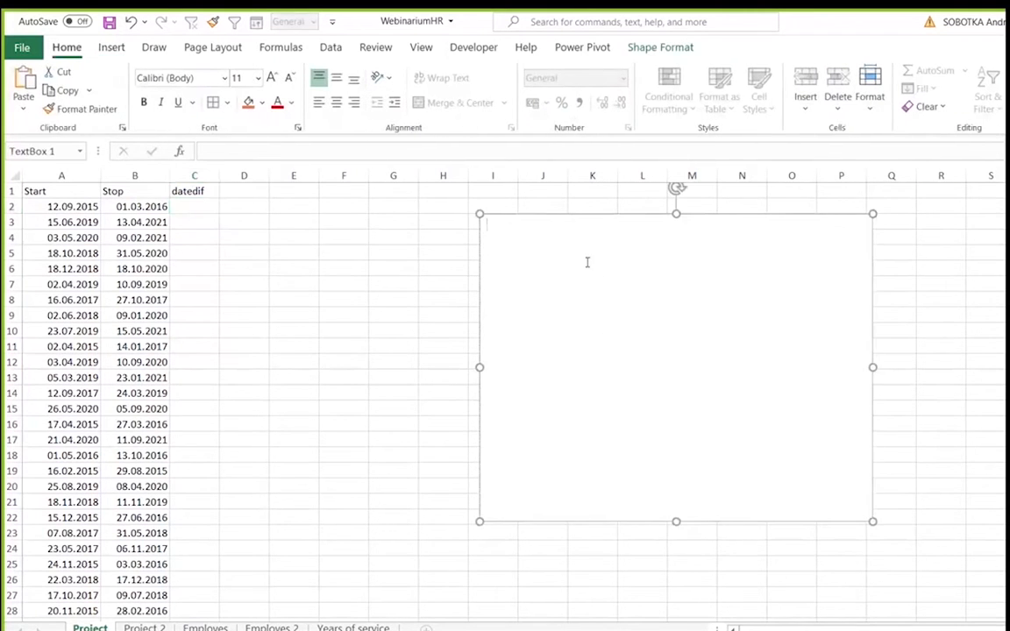
{"action": "scroll", "coordinate": [588, 267], "scroll_direction": "up", "scroll_amount": 3}
{"action": "scroll", "coordinate": [589, 271], "scroll_direction": "up", "scroll_amount": 1}
{"action": "scroll", "coordinate": [588, 269], "scroll_direction": "down", "scroll_amount": 3}
{"action": "scroll", "coordinate": [352, 269], "scroll_direction": "up", "scroll_amount": 2}
{"action": "scroll", "coordinate": [632, 257], "scroll_direction": "down", "scroll_amount": 1}
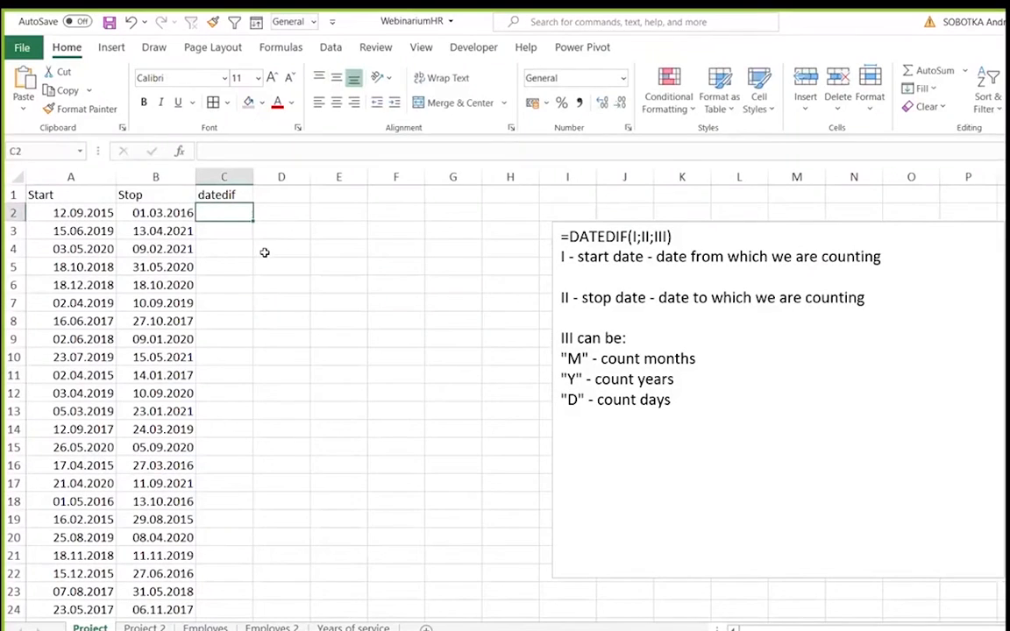
Enter =DATEDIF(A2;B2;"M") in C2 to count the months between the first row's start and stop dates
{"action": "left_click", "coordinate": [55, 213]}
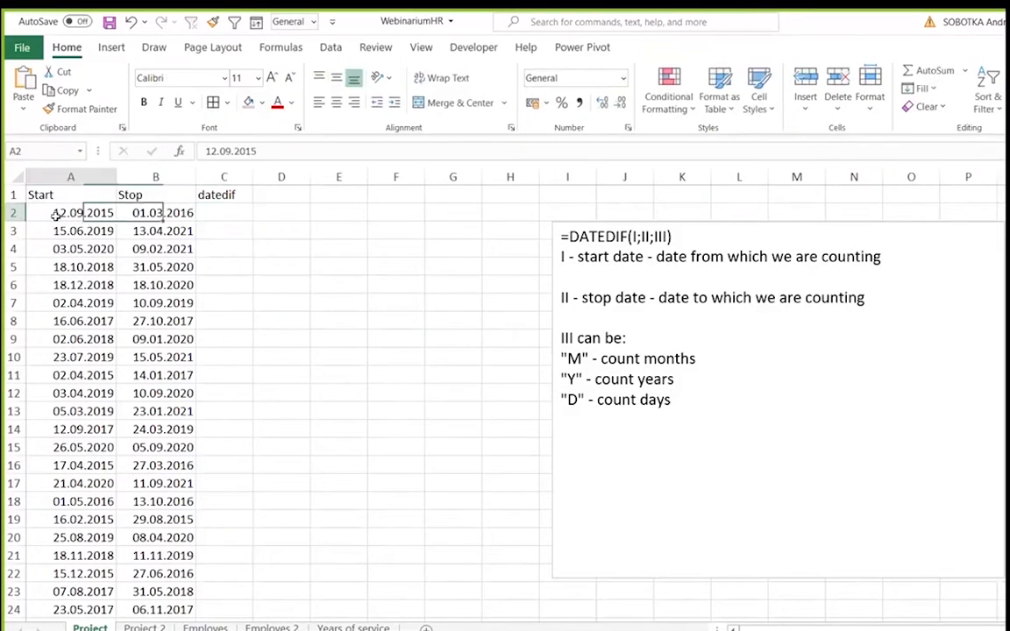
{"action": "left_click", "coordinate": [157, 211]}
{"action": "left_click", "coordinate": [234, 210]}
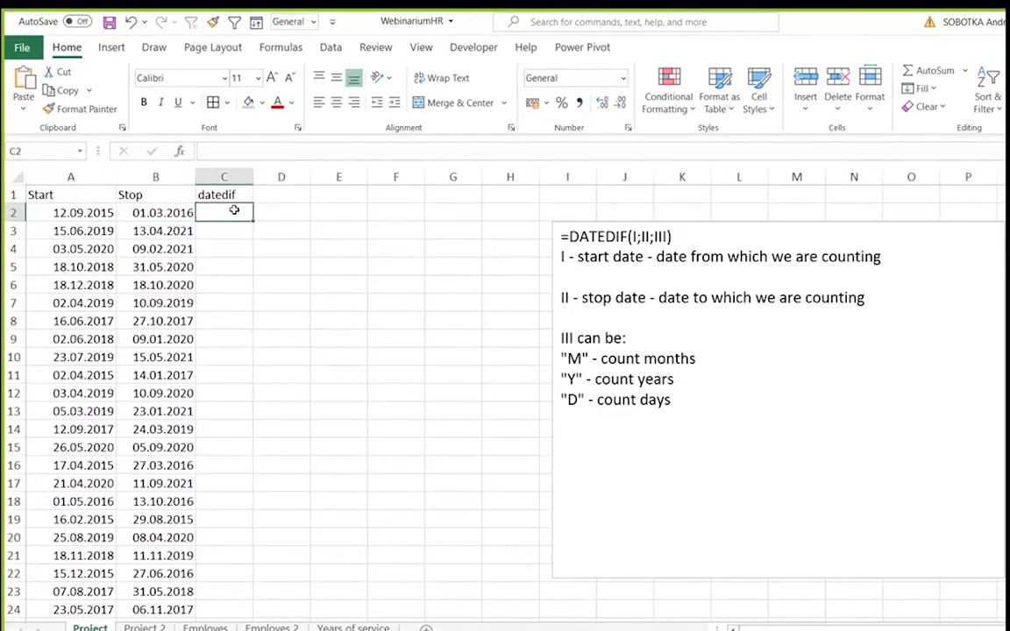
{"action": "type", "text": "=datedif("}
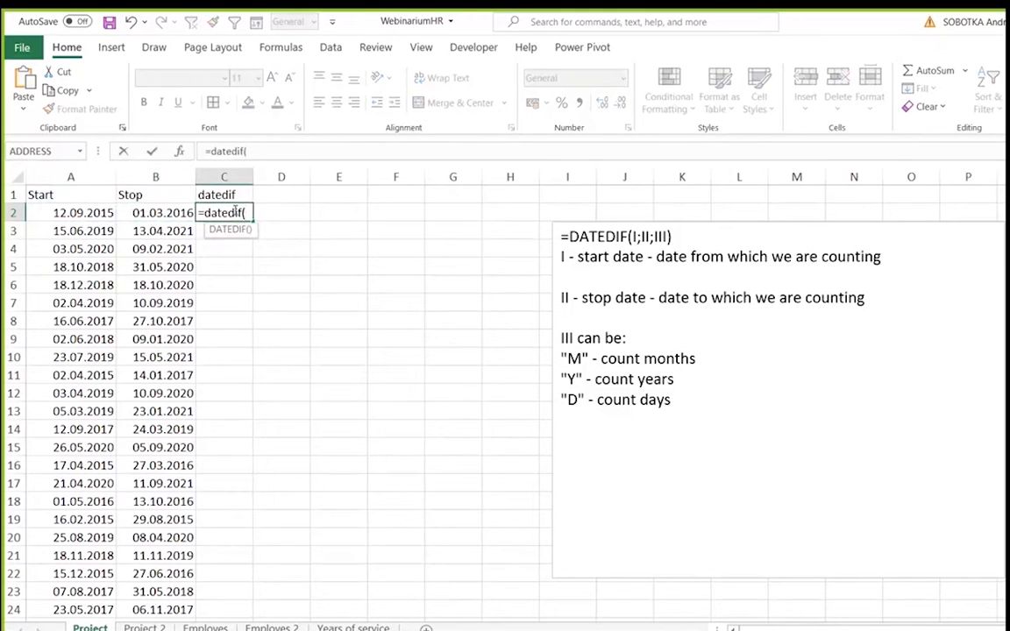
{"action": "left_click", "coordinate": [106, 213]}
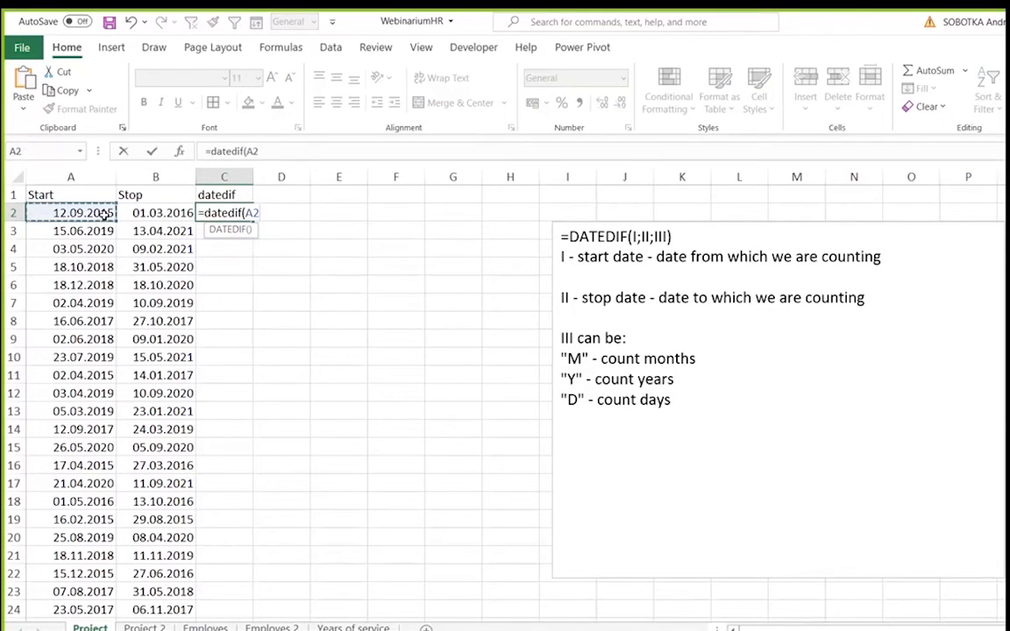
{"action": "type", "text": ";"}
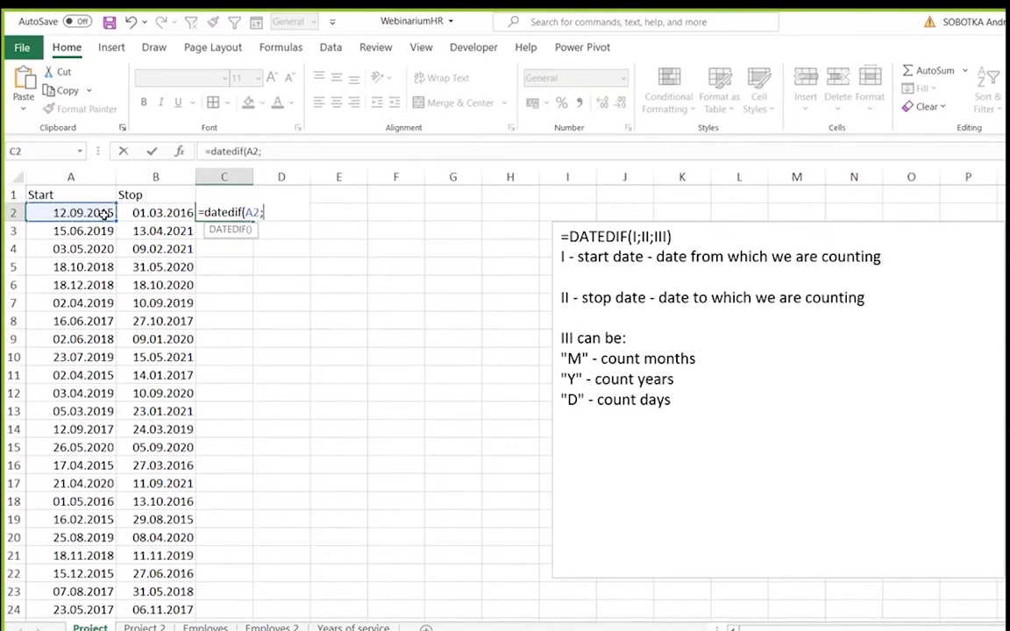
{"action": "left_click", "coordinate": [156, 213]}
{"action": "type", "text": "\\;"}
{"action": "key", "text": "BackSpace"}
{"action": "key", "text": "BackSpace"}
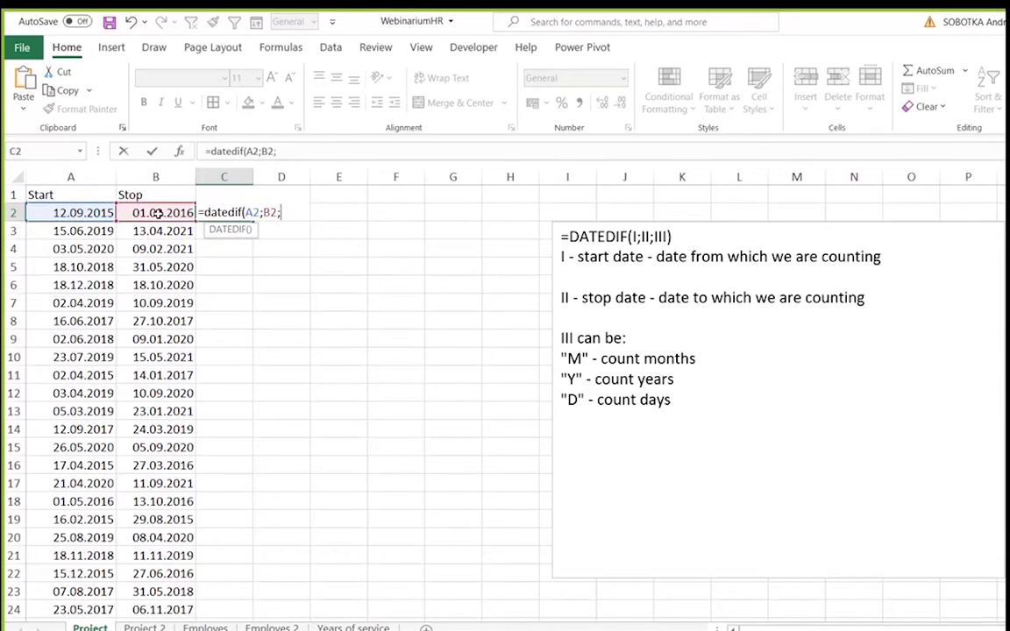
{"action": "type", "text": ";\"M\")"}
{"action": "key", "text": "Return"}
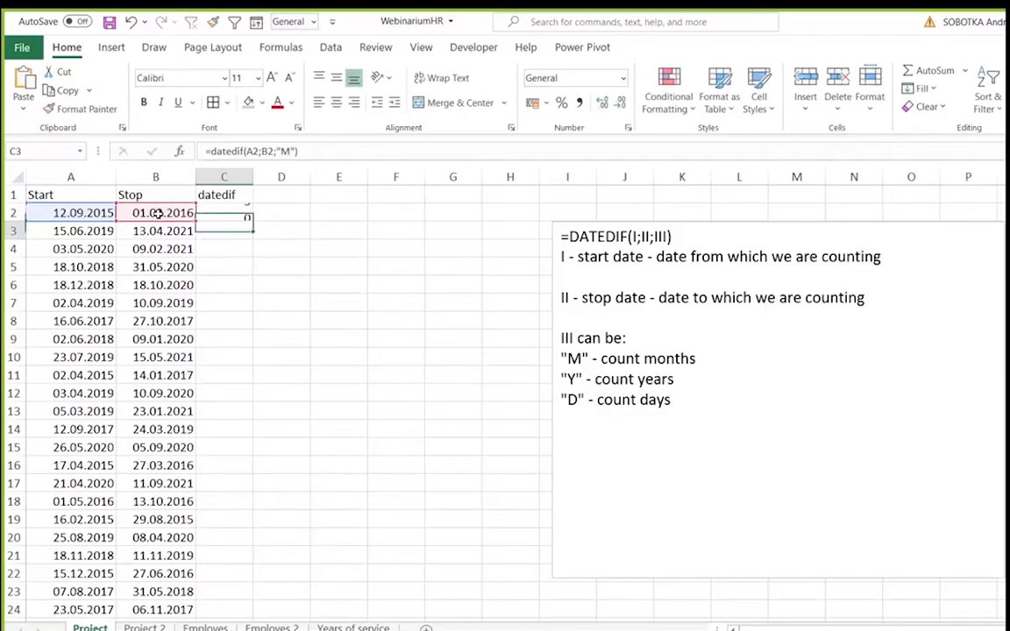
Fill the DATEDIF formula from C2 down the whole datedif column and widen column C
{"action": "left_click", "coordinate": [250, 214]}
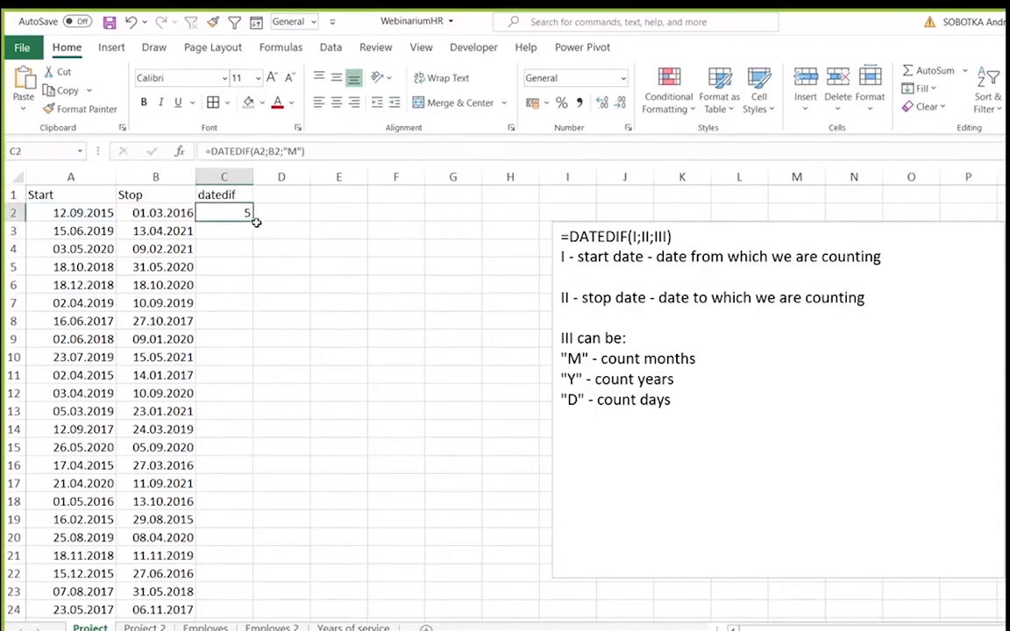
{"action": "double_click", "coordinate": [250, 214]}
{"action": "left_click_drag", "start_coordinate": [254, 177], "coordinate": [286, 178]}
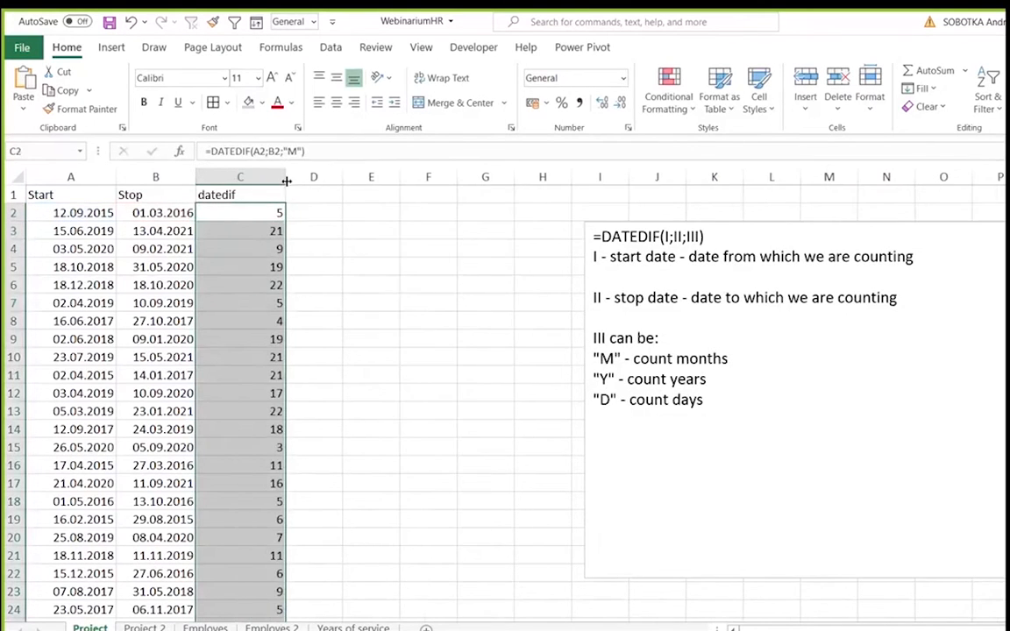
{"action": "left_click", "coordinate": [261, 216]}
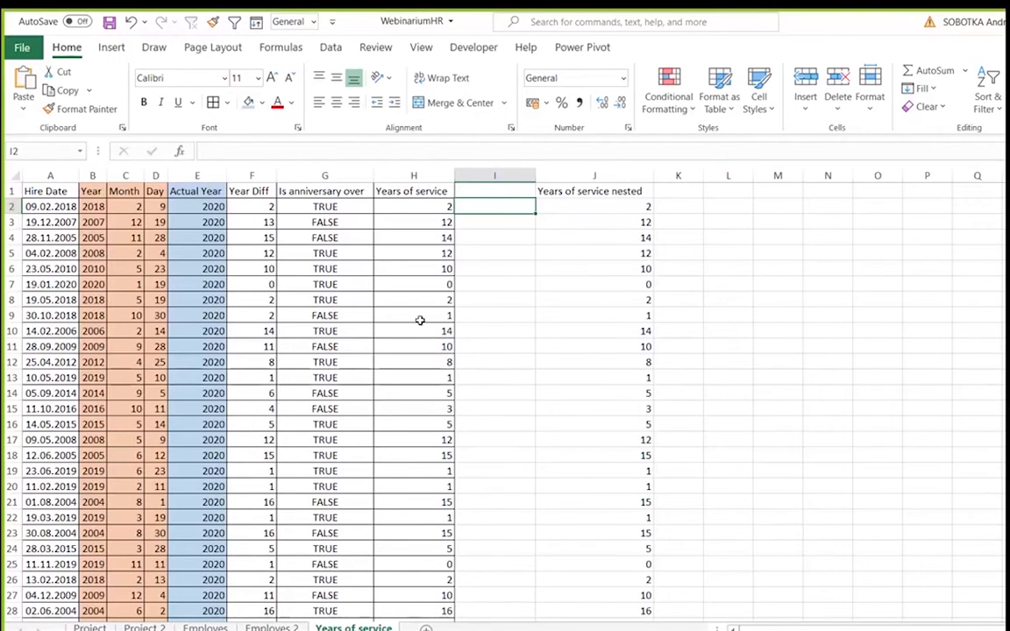
On the Years of service sheet, examine row 2's hire date, actual year, hire year and Year Diff formula
{"action": "left_click", "coordinate": [35, 207]}
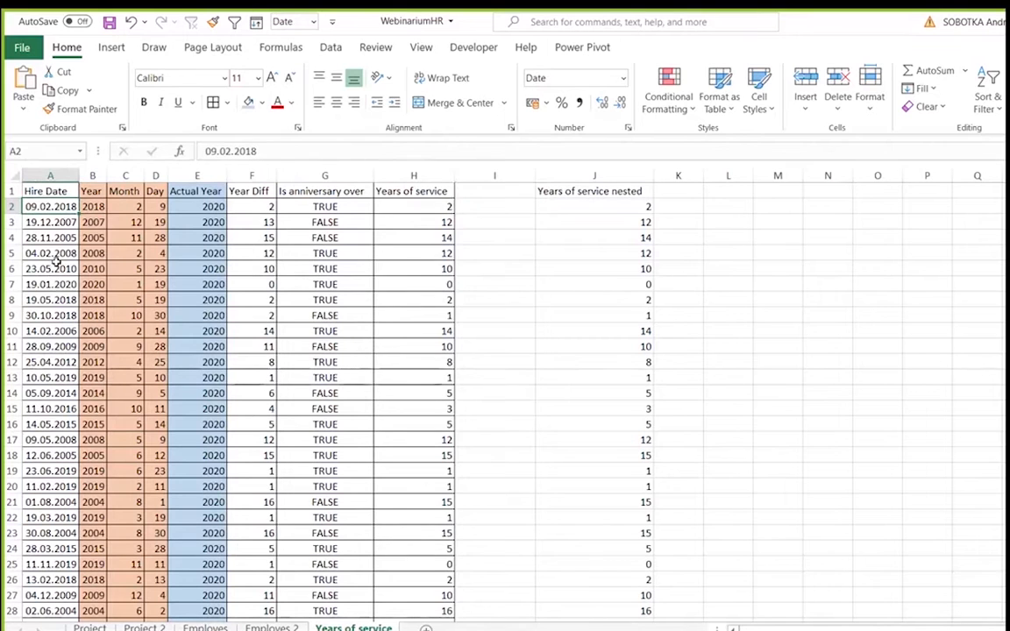
{"action": "left_click", "coordinate": [186, 205]}
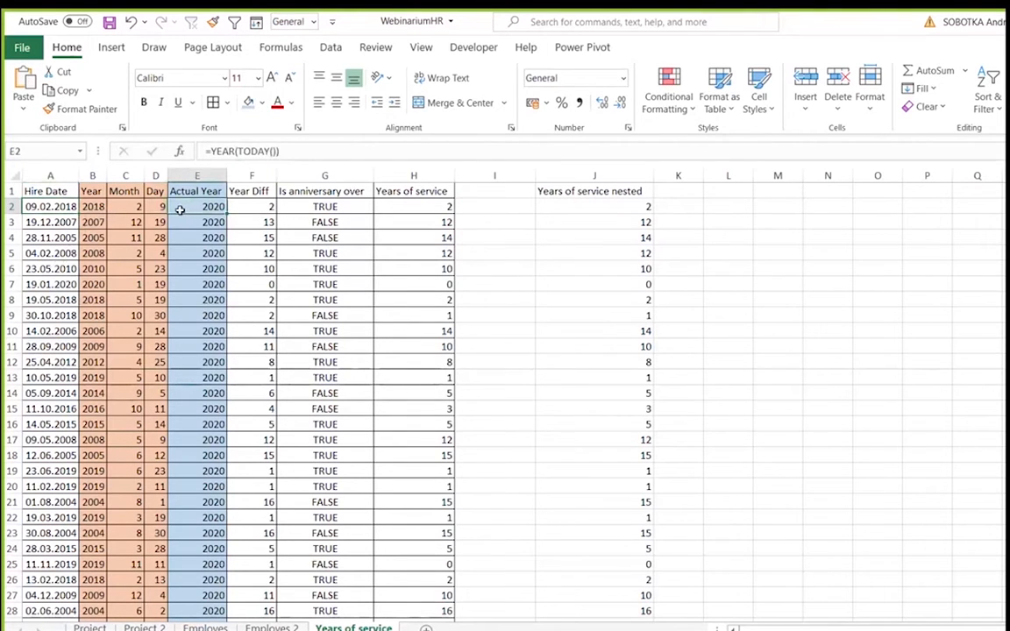
{"action": "left_click", "coordinate": [93, 207]}
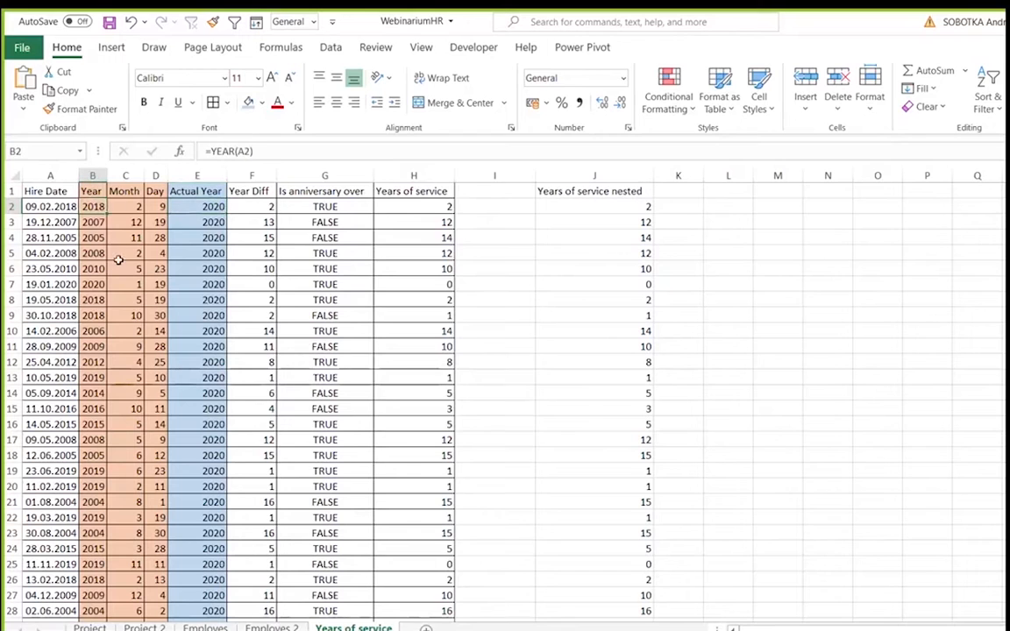
{"action": "left_click", "coordinate": [248, 207]}
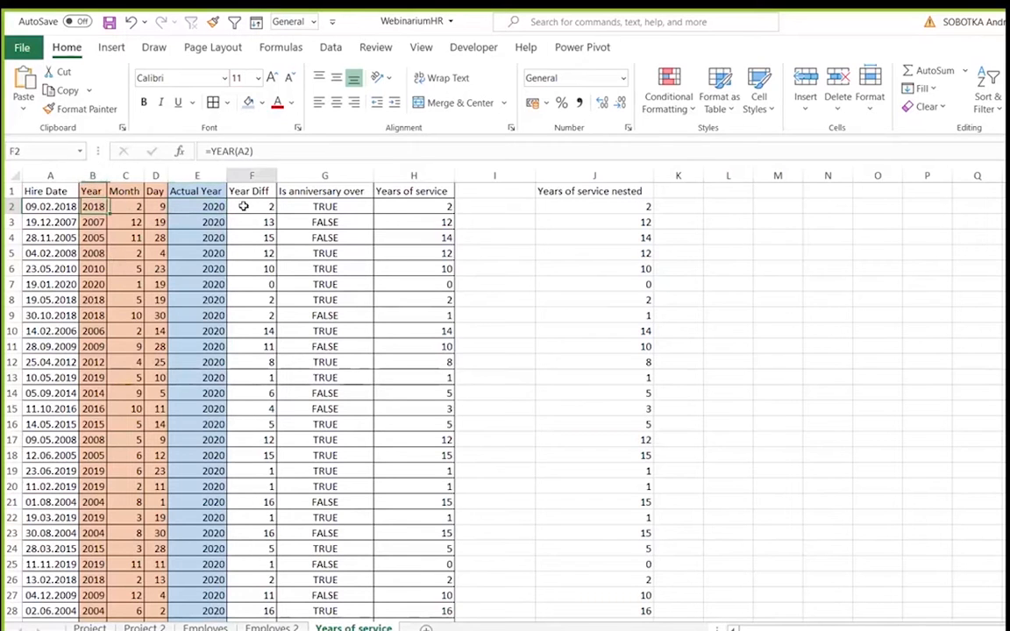
{"action": "left_click", "coordinate": [292, 153]}
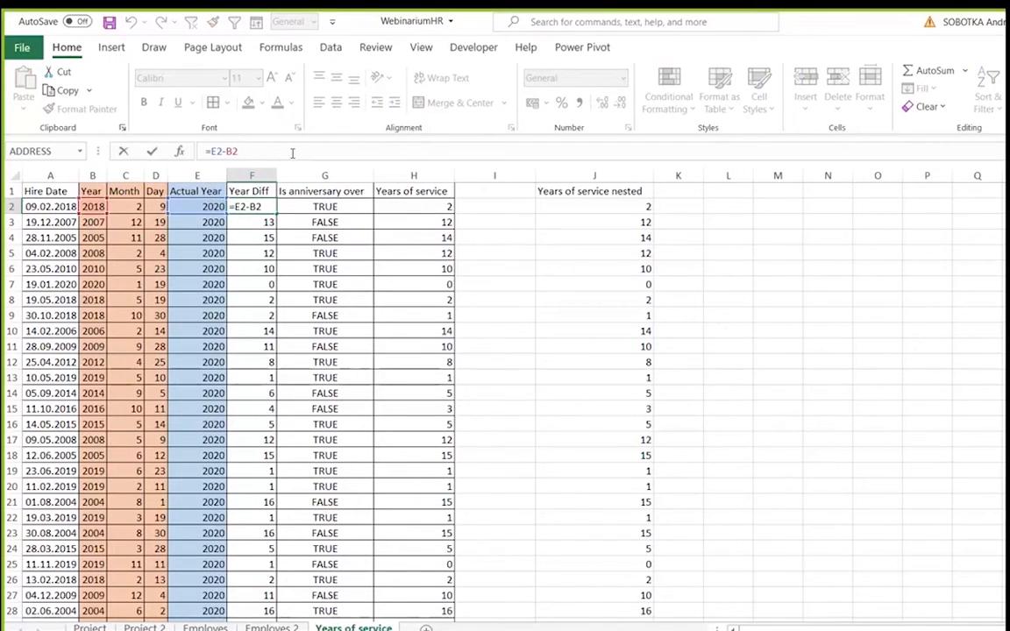
{"action": "key", "text": "Escape"}
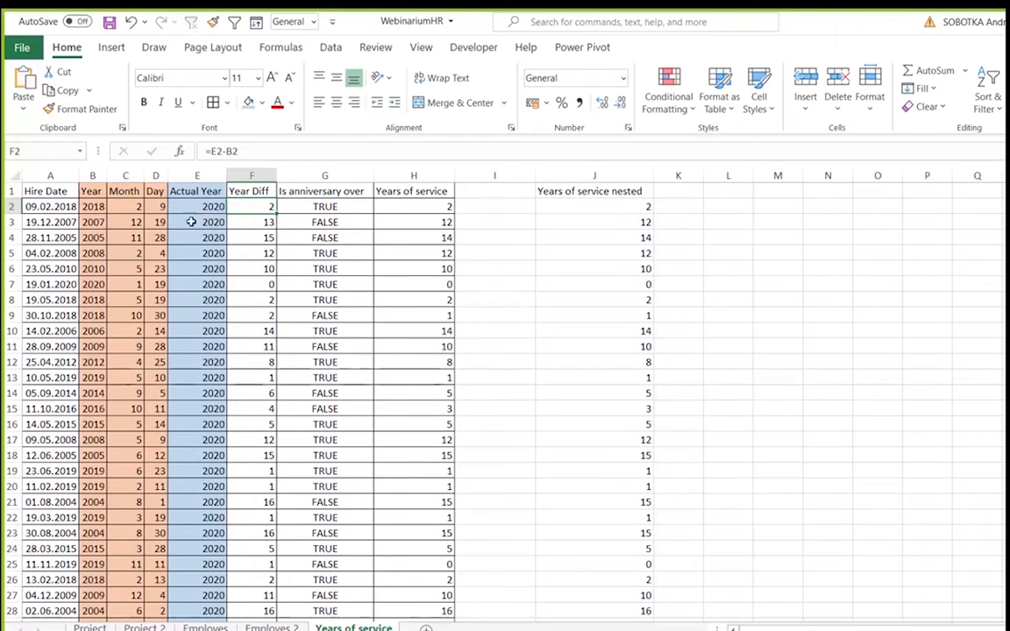
Examine how row 3's Year Diff derives from its hire date and actual year, and look at the Years of service nested column
{"action": "left_click", "coordinate": [53, 224]}
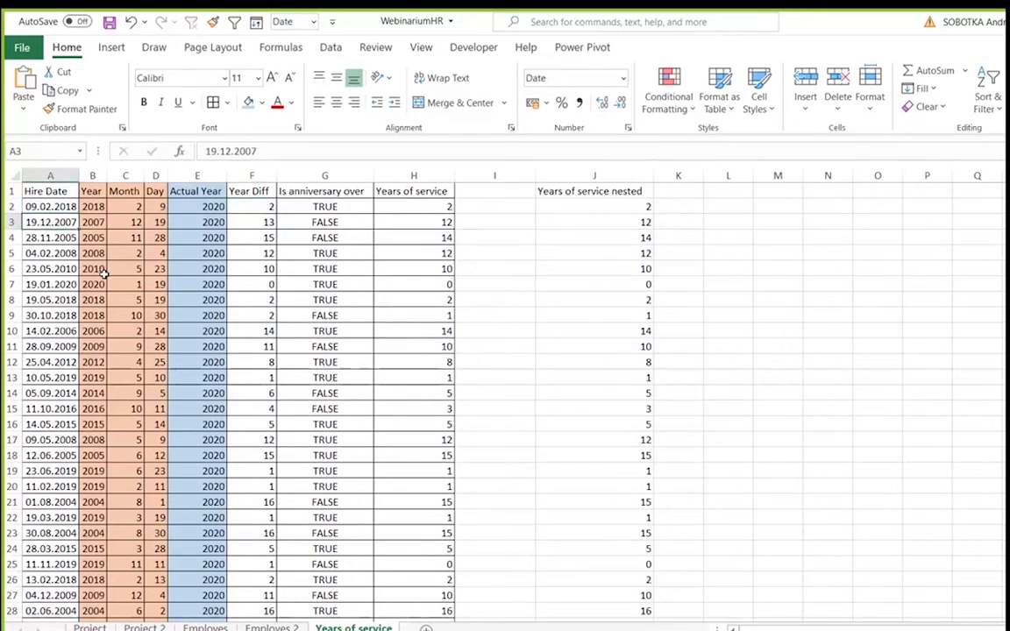
{"action": "left_click", "coordinate": [85, 222]}
{"action": "left_click", "coordinate": [214, 224]}
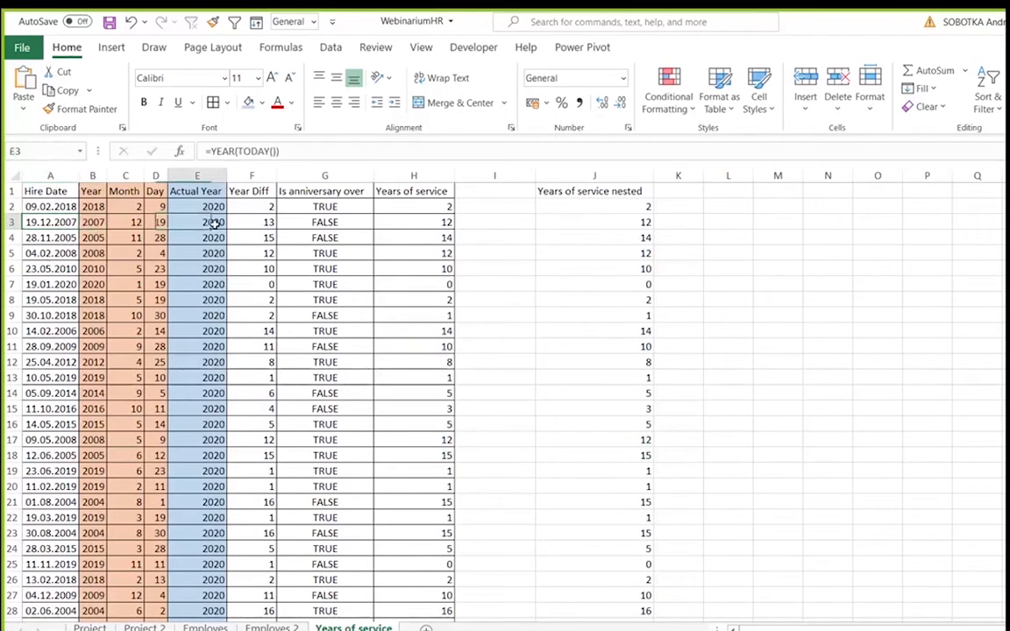
{"action": "left_click", "coordinate": [239, 222]}
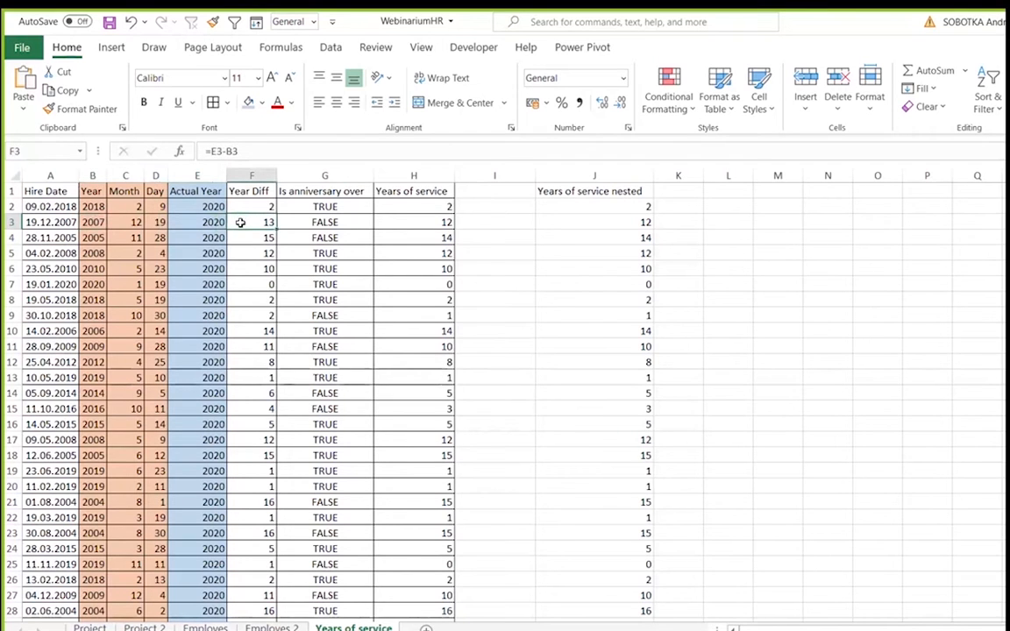
{"action": "left_click", "coordinate": [32, 222]}
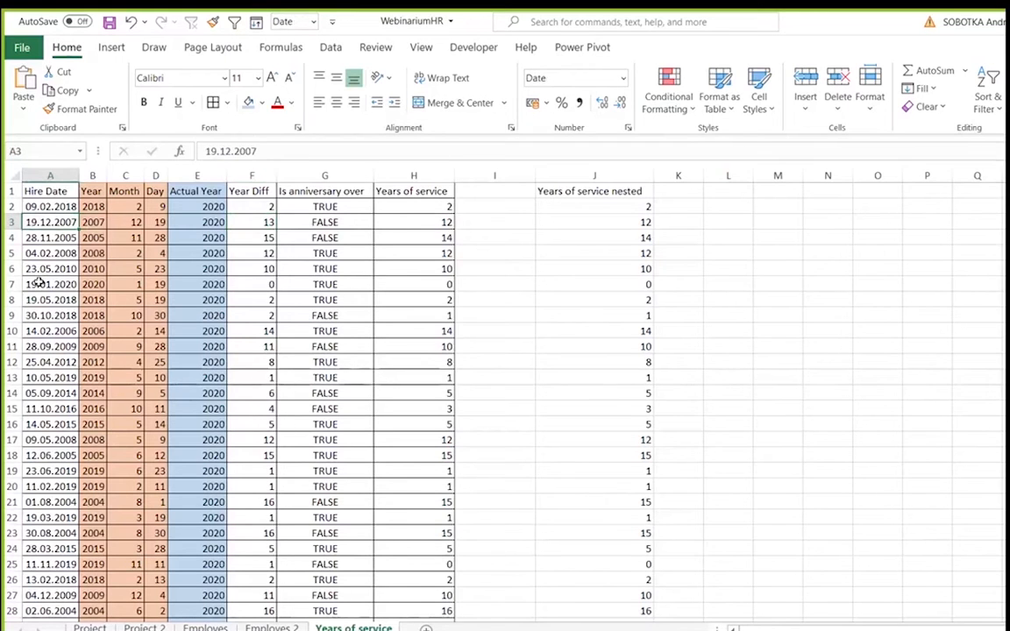
{"action": "left_click", "coordinate": [260, 222]}
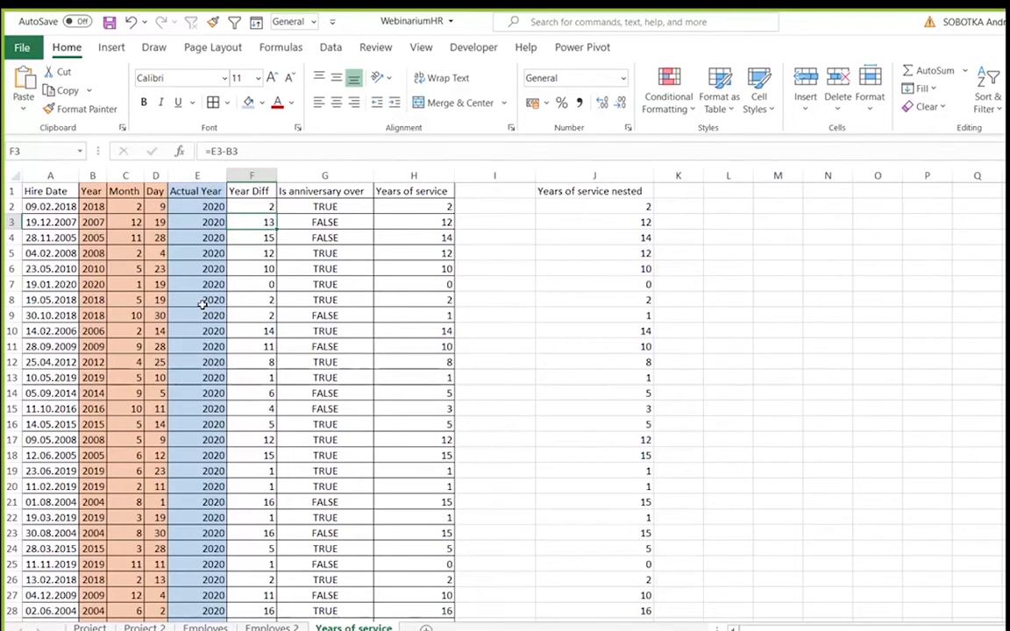
{"action": "left_click", "coordinate": [620, 174]}
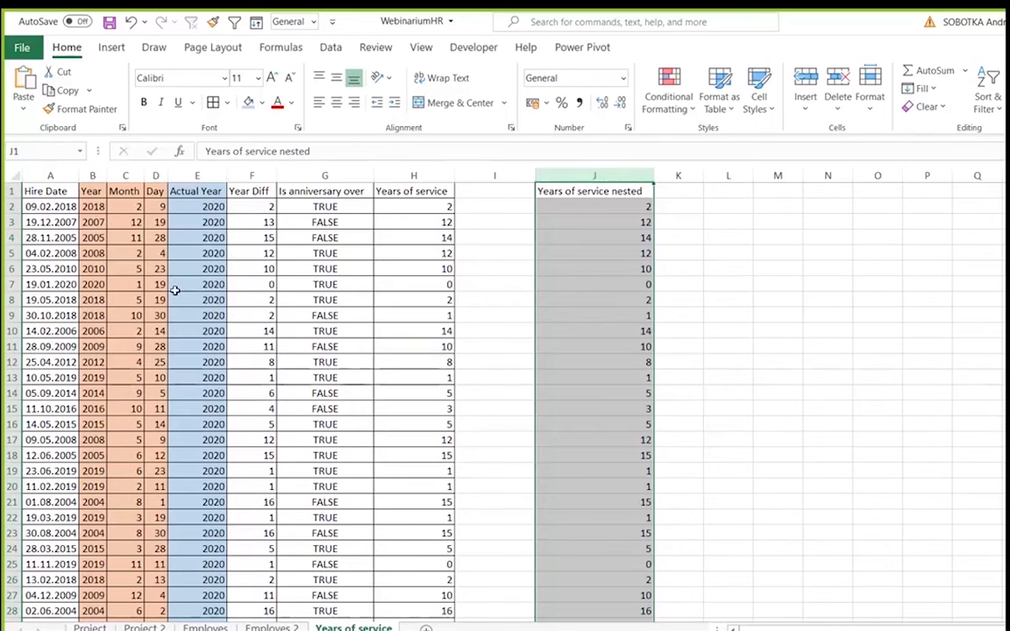
Check the formulas behind row 2's Year, Month and Day values and widen columns B to D
{"action": "left_click", "coordinate": [95, 207]}
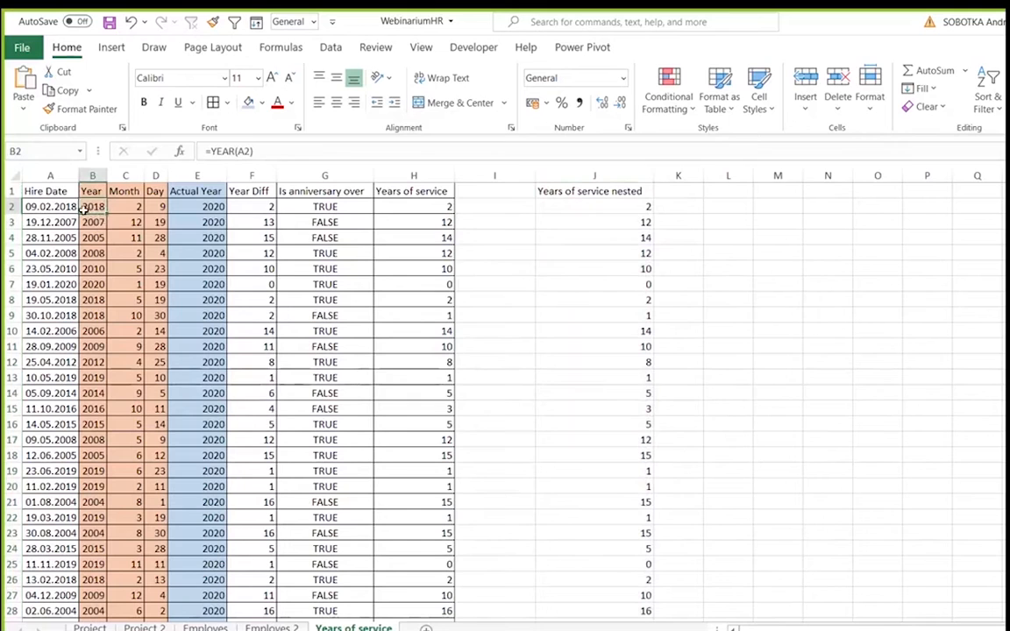
{"action": "left_click", "coordinate": [259, 150]}
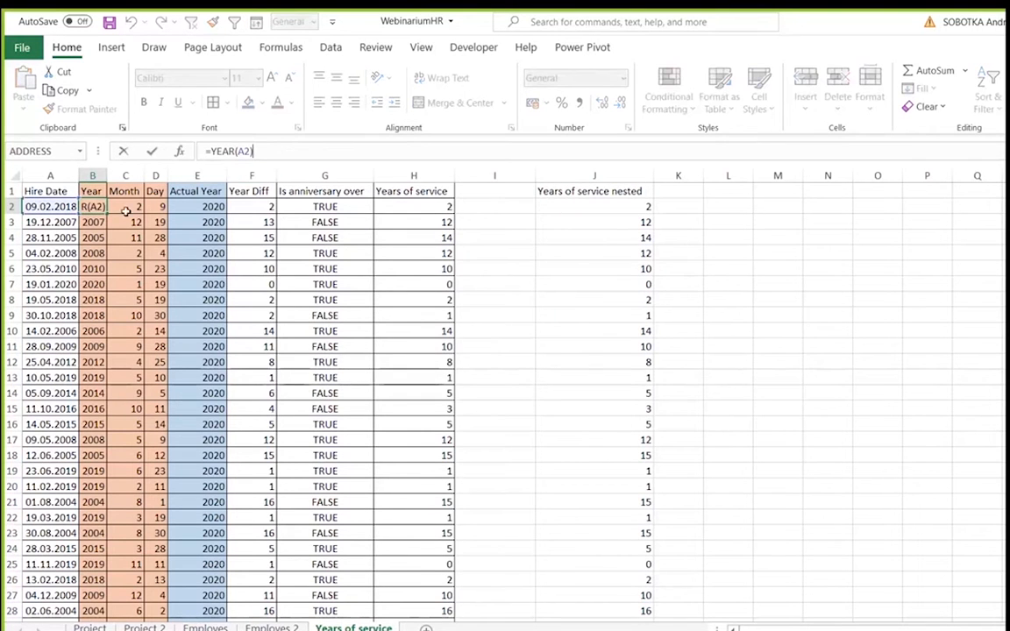
{"action": "left_click", "coordinate": [127, 208]}
{"action": "left_click", "coordinate": [240, 147]}
{"action": "left_click", "coordinate": [156, 207]}
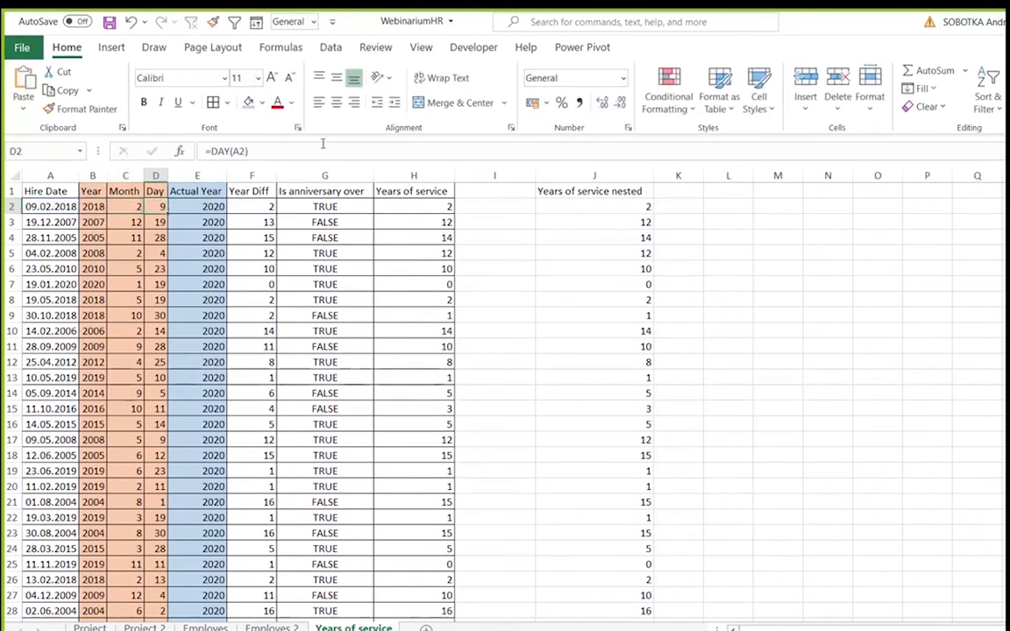
{"action": "left_click", "coordinate": [290, 150]}
{"action": "key", "text": "Escape"}
{"action": "left_click_drag", "start_coordinate": [111, 172], "coordinate": [201, 177]}
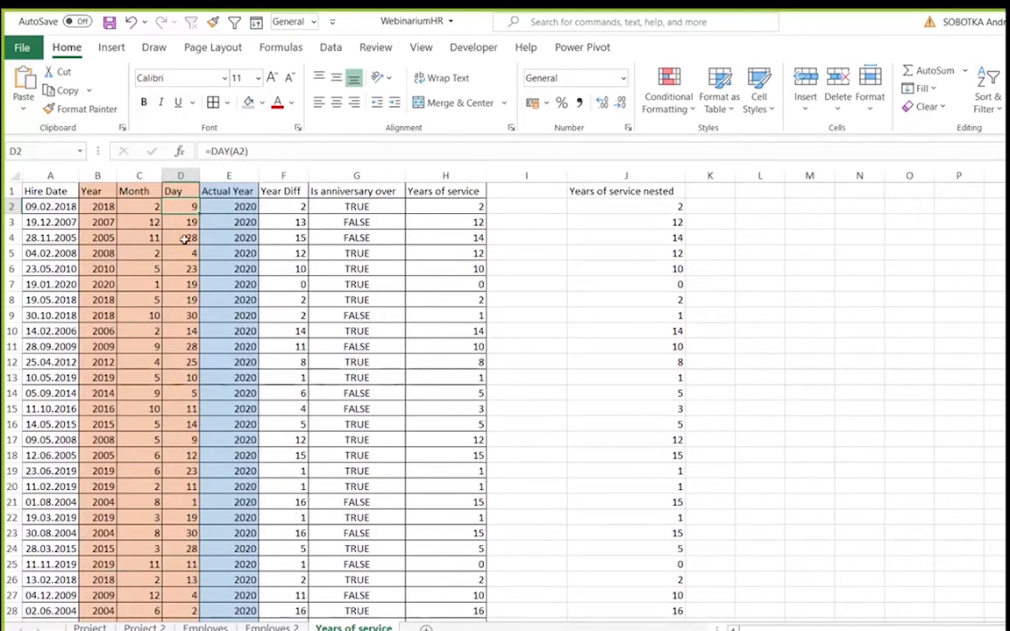
Review the YEAR, MONTH and DAY formulas in B2, C2 and D2 once more
{"action": "left_click", "coordinate": [99, 206]}
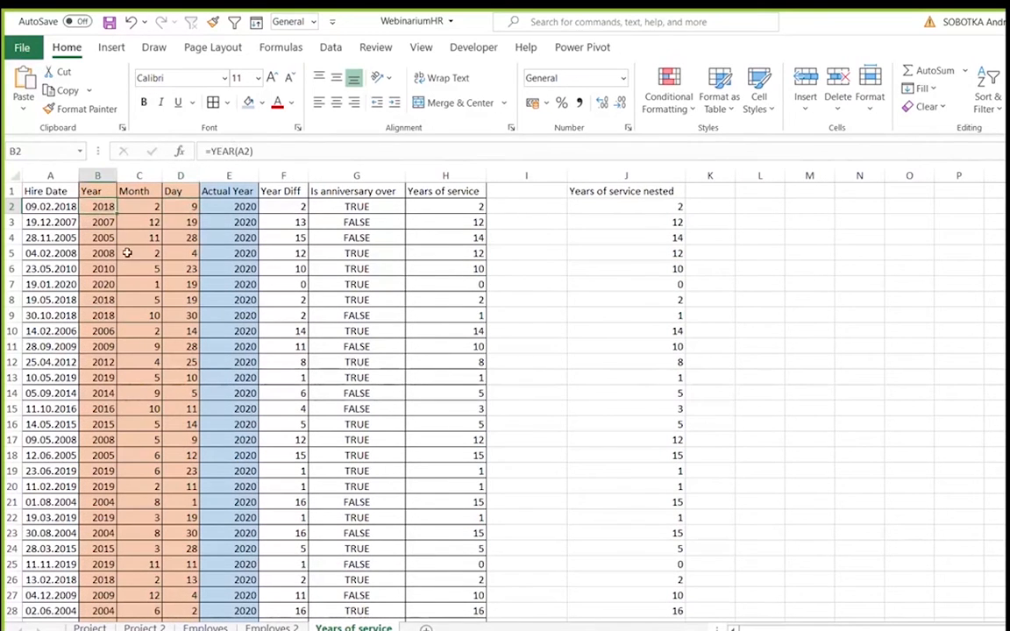
{"action": "left_click", "coordinate": [133, 206]}
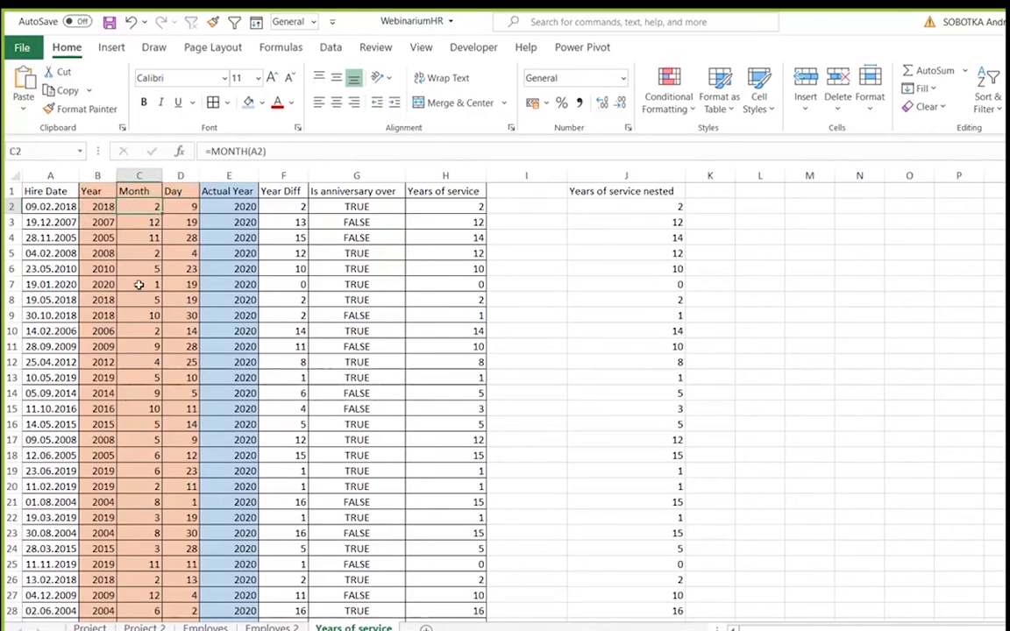
{"action": "left_click", "coordinate": [176, 208]}
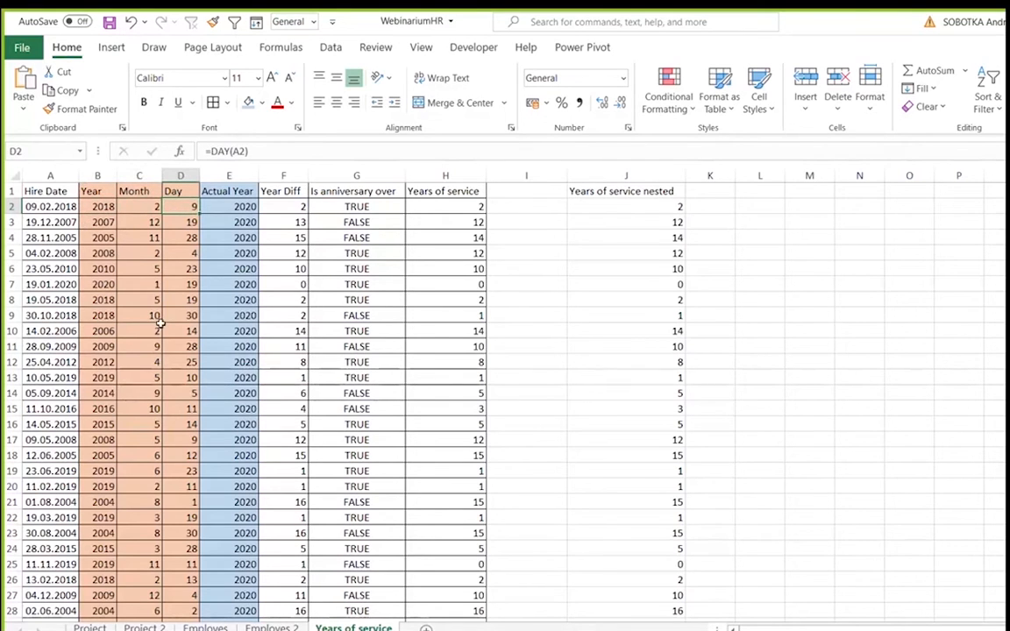
Examine the Actual Year formula in E2, which takes the year from today's date with YEAR(TODAY())
{"action": "left_click", "coordinate": [237, 206]}
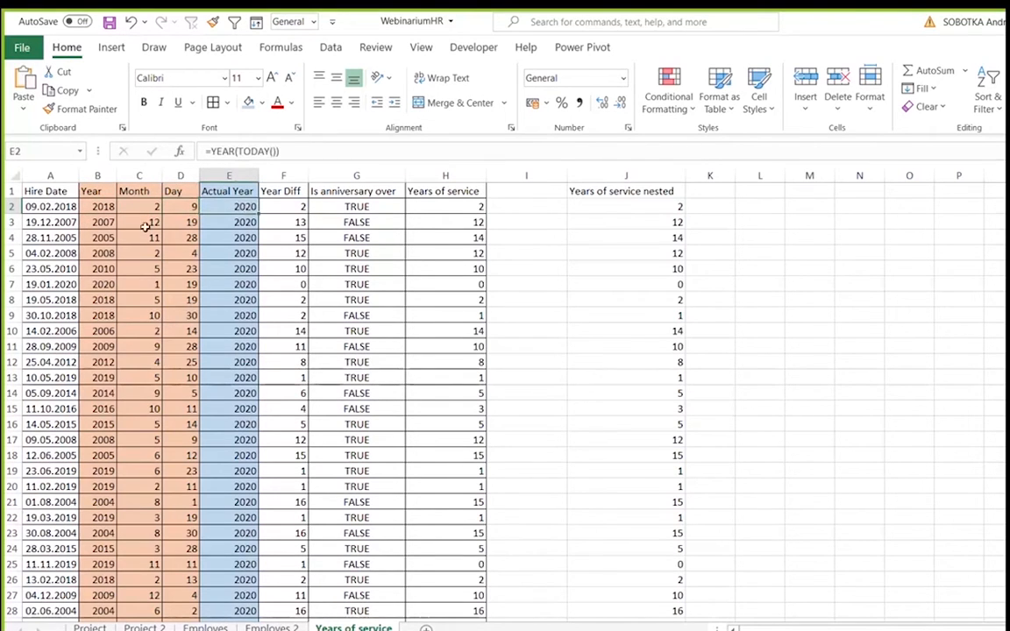
{"action": "left_click", "coordinate": [249, 151]}
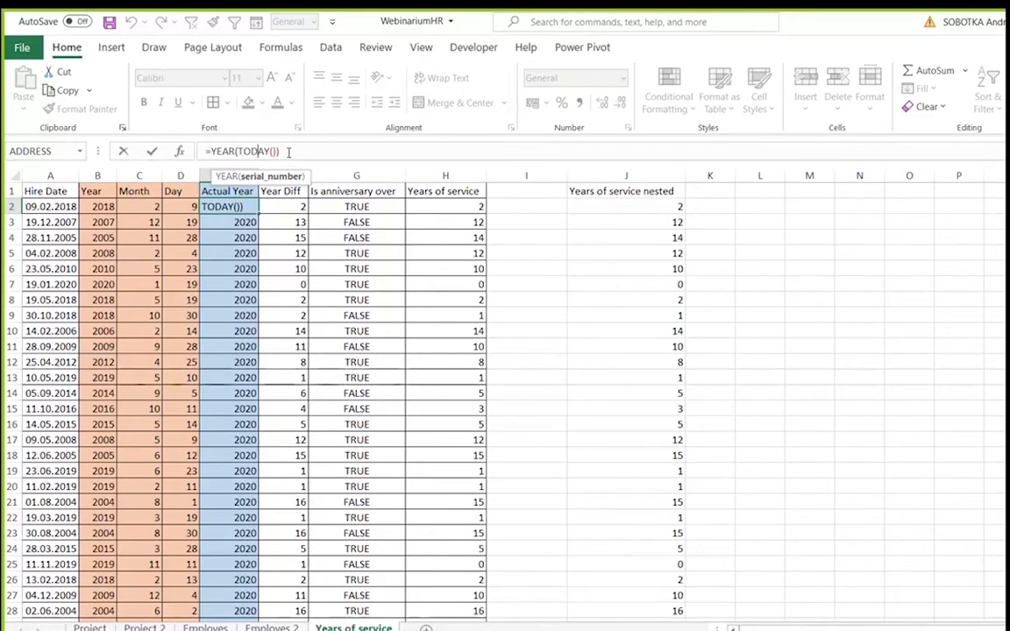
{"action": "key", "text": "Escape"}
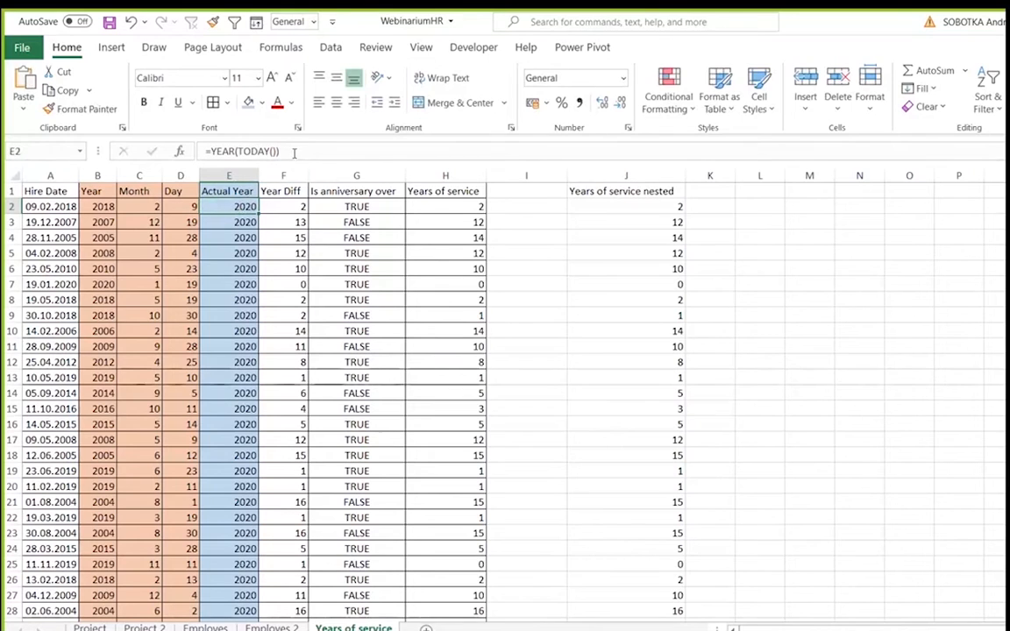
{"action": "left_click", "coordinate": [295, 149]}
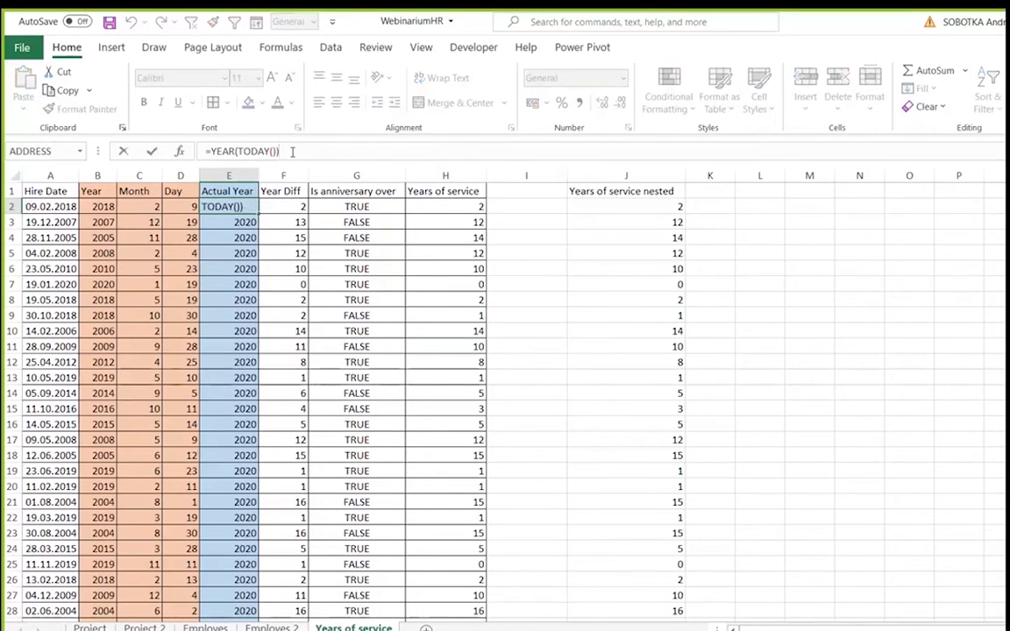
{"action": "key", "text": "Escape"}
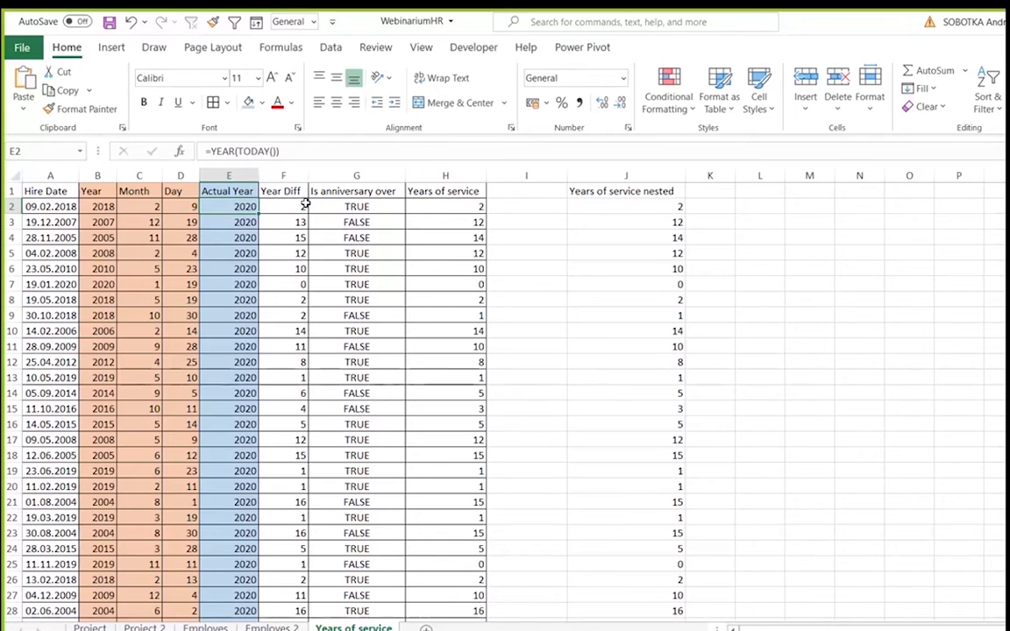
Examine the Year Diff formula in F2 and compare it with the formulas further down column F
{"action": "key", "text": "Right"}
{"action": "left_click", "coordinate": [311, 162]}
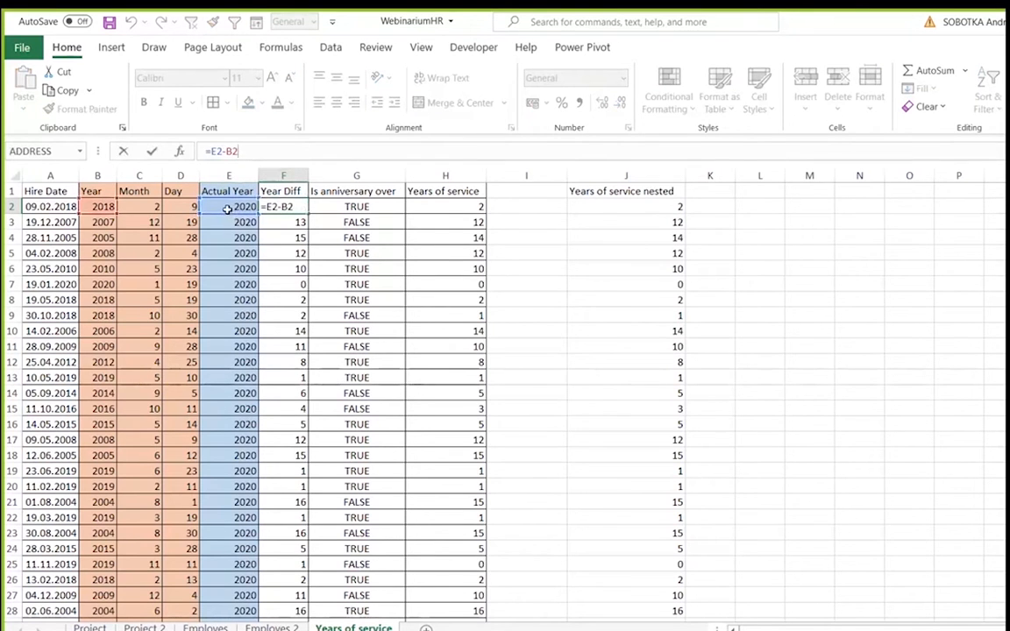
{"action": "key", "text": "Escape"}
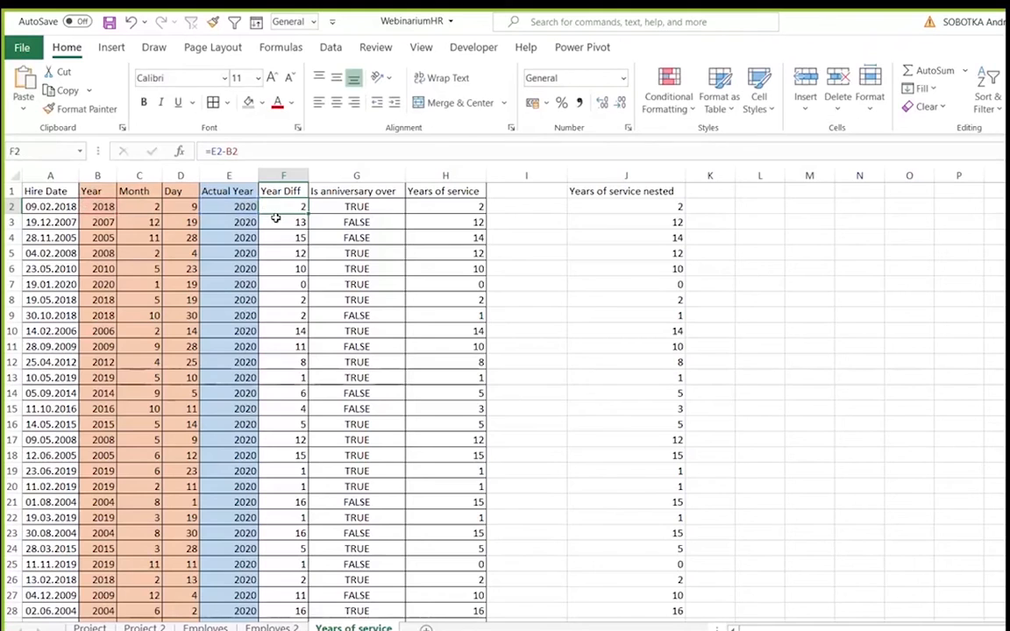
{"action": "left_click", "coordinate": [284, 222]}
{"action": "left_click", "coordinate": [287, 393]}
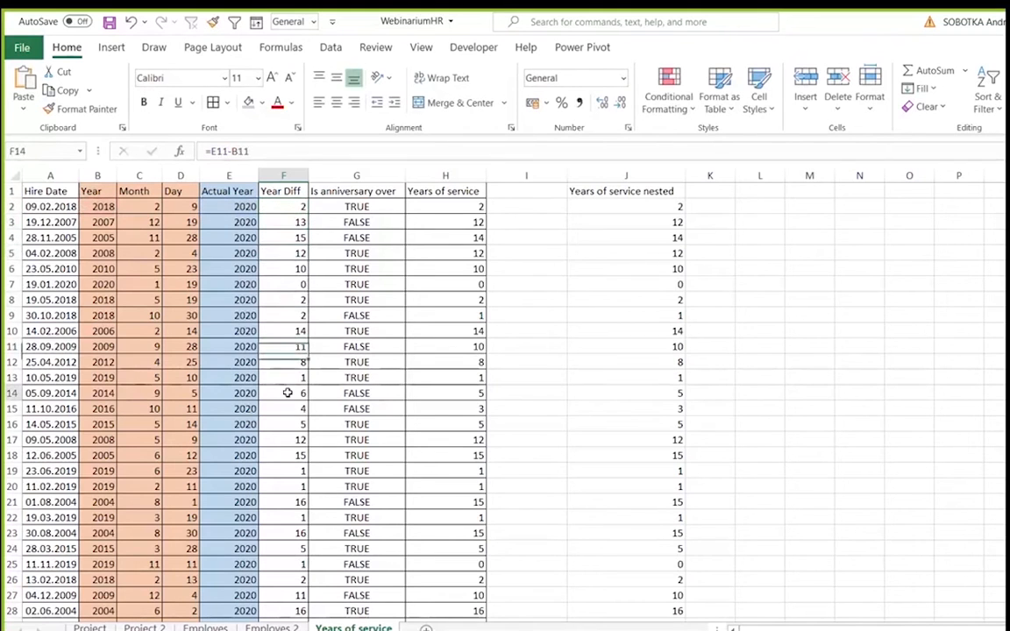
{"action": "left_click", "coordinate": [280, 207]}
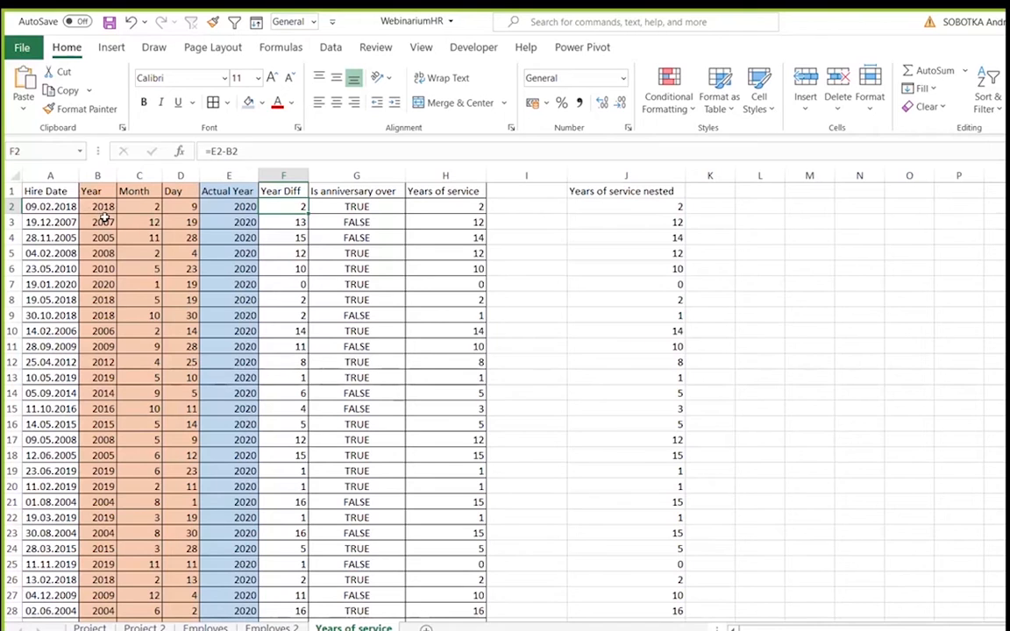
Examine how the Is anniversary over formula in G2 compares DATE(E2;C2;D2) with TODAY() for the hire date in A2
{"action": "left_click", "coordinate": [61, 204]}
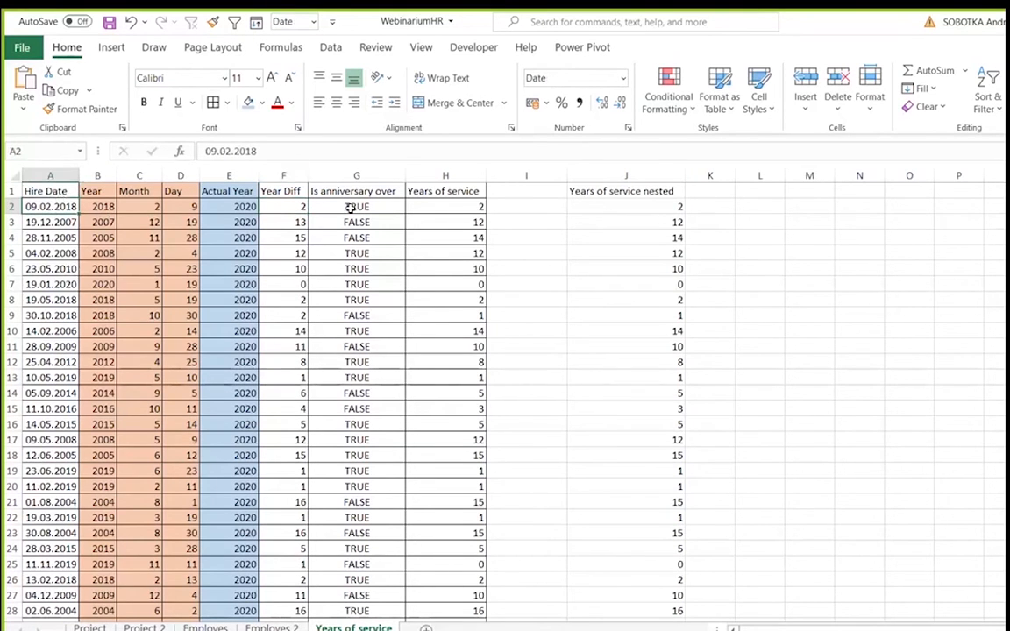
{"action": "left_click", "coordinate": [322, 207]}
{"action": "left_click", "coordinate": [344, 151]}
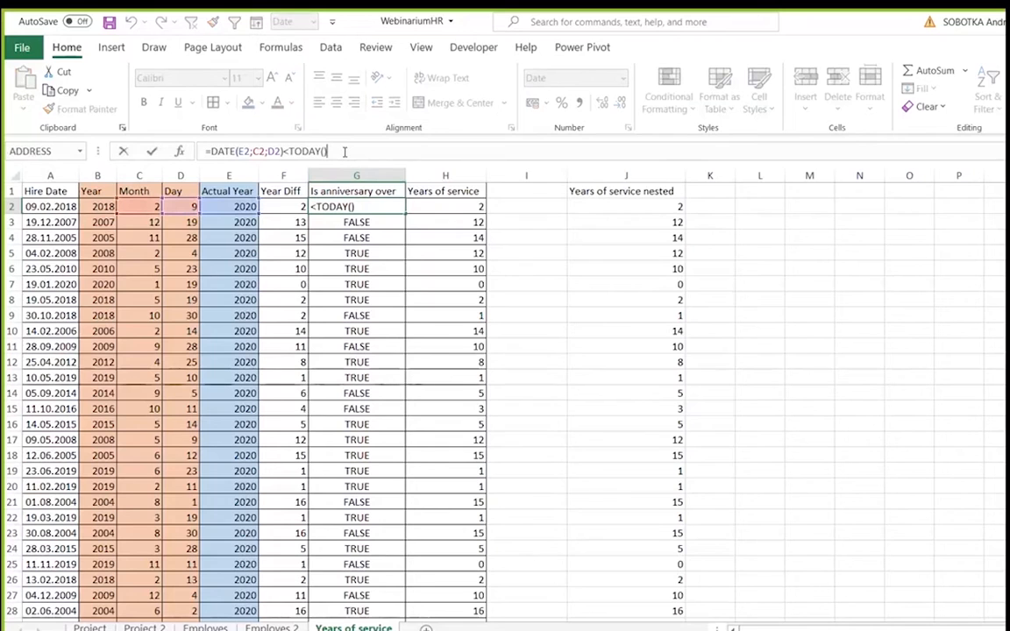
{"action": "left_click_drag", "start_coordinate": [284, 150], "coordinate": [204, 151]}
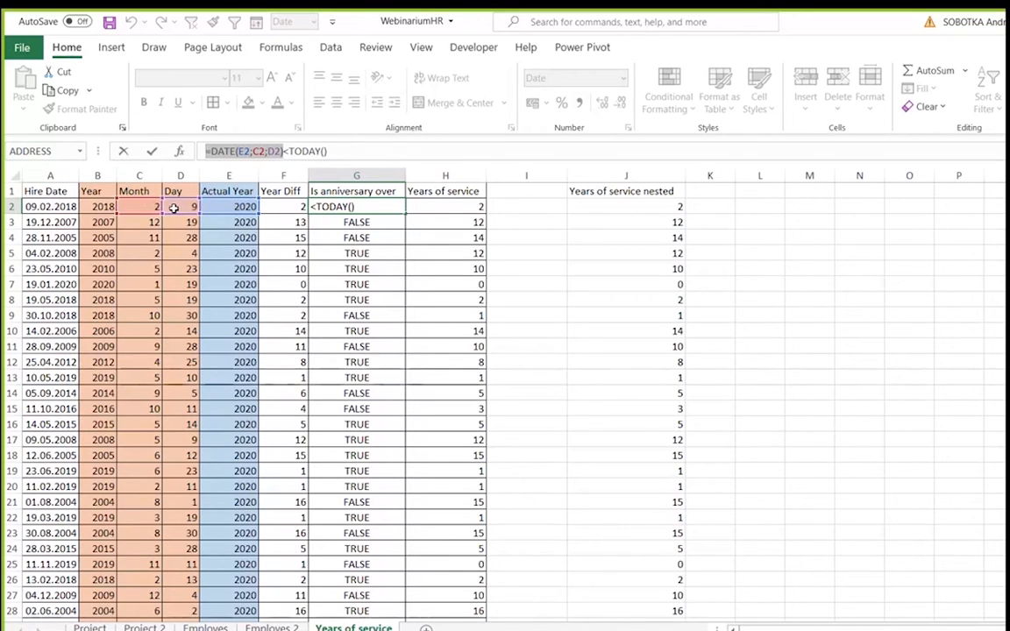
{"action": "left_click", "coordinate": [208, 151]}
{"action": "left_click_drag", "start_coordinate": [210, 151], "coordinate": [280, 152]}
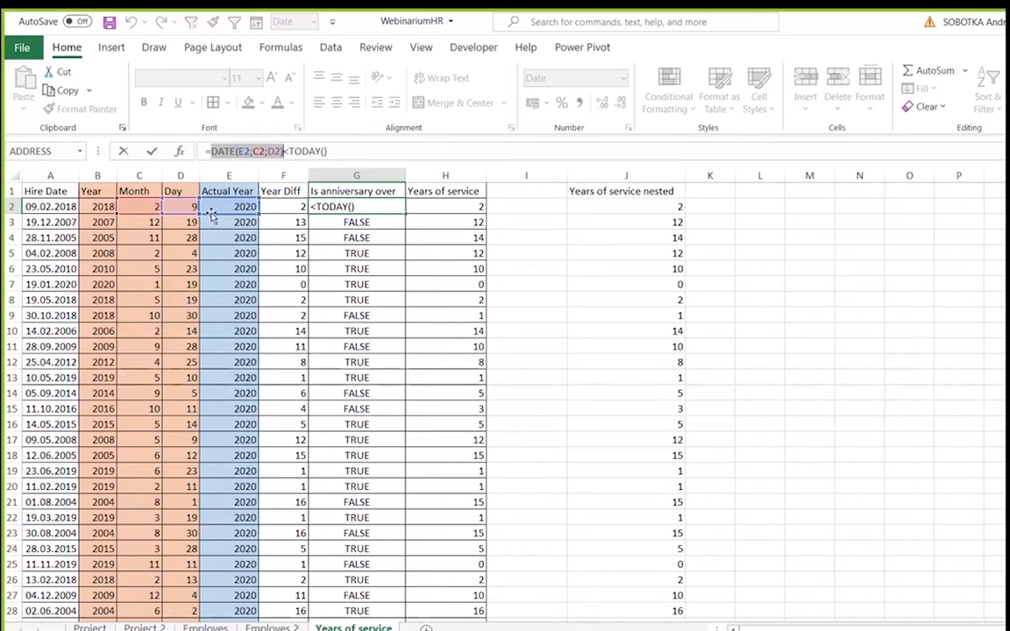
{"action": "left_click", "coordinate": [282, 152]}
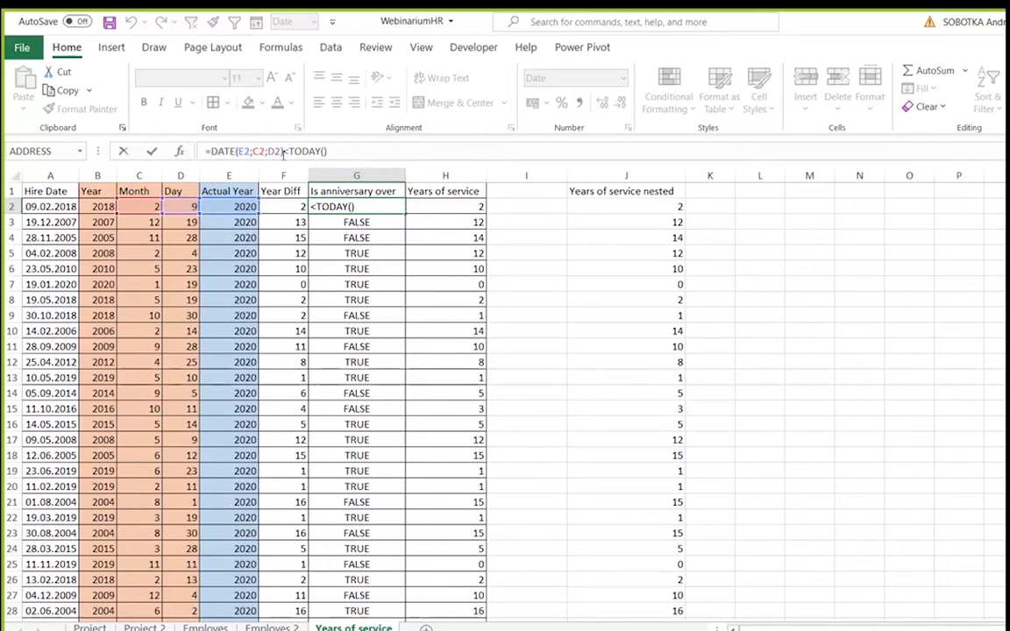
{"action": "left_click_drag", "start_coordinate": [289, 151], "coordinate": [349, 150]}
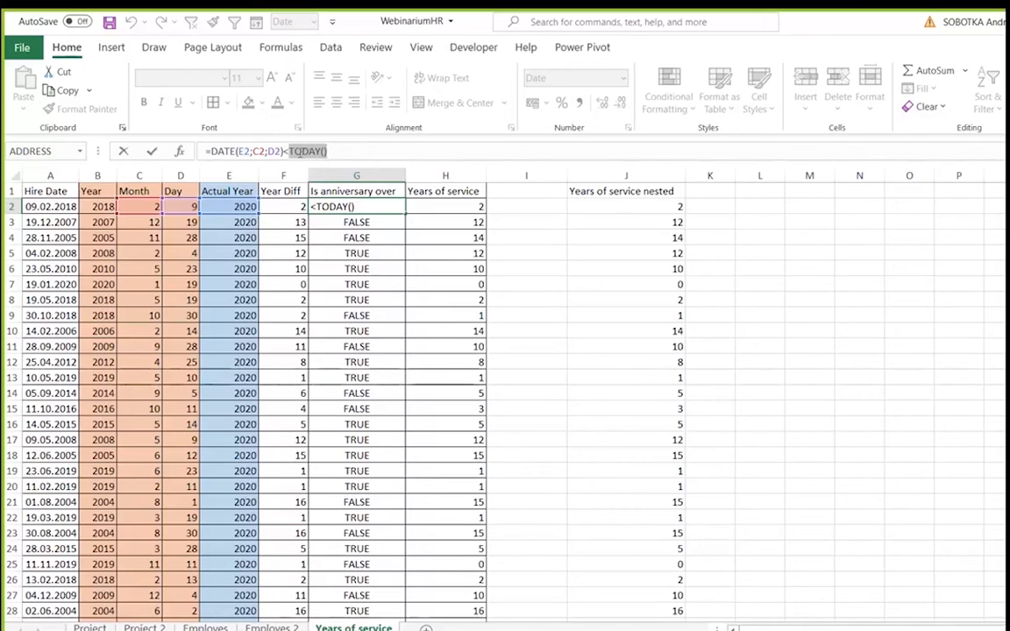
{"action": "left_click_drag", "start_coordinate": [282, 151], "coordinate": [210, 151]}
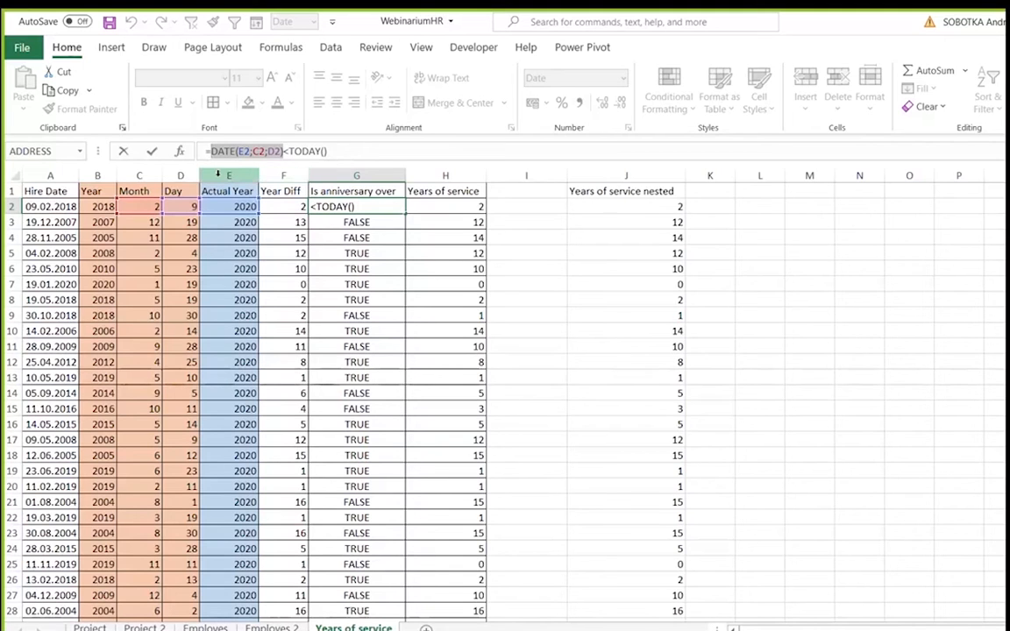
{"action": "left_click", "coordinate": [253, 152]}
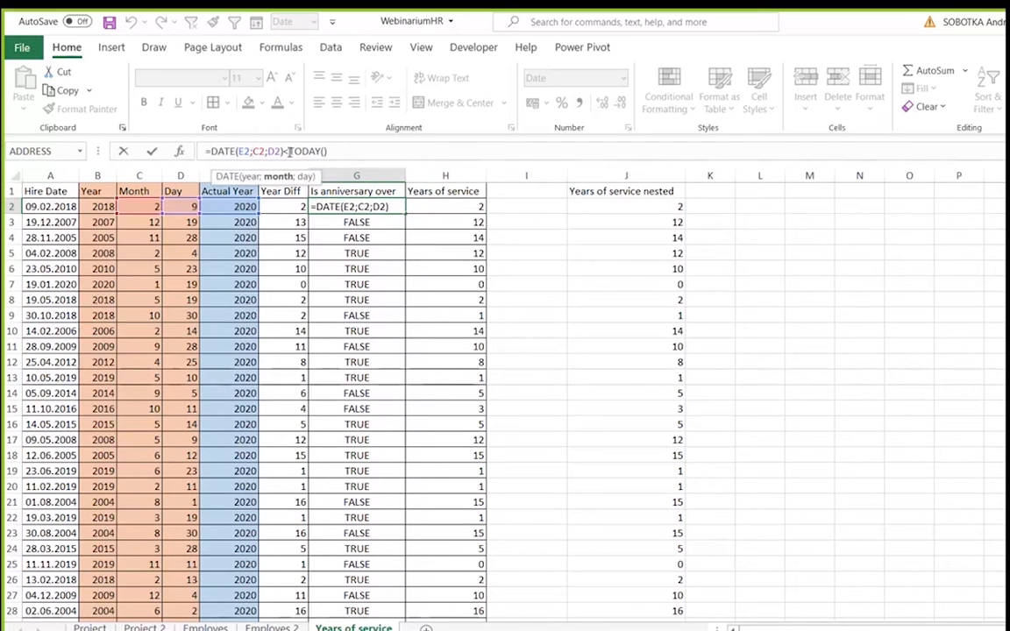
{"action": "left_click_drag", "start_coordinate": [289, 151], "coordinate": [337, 153]}
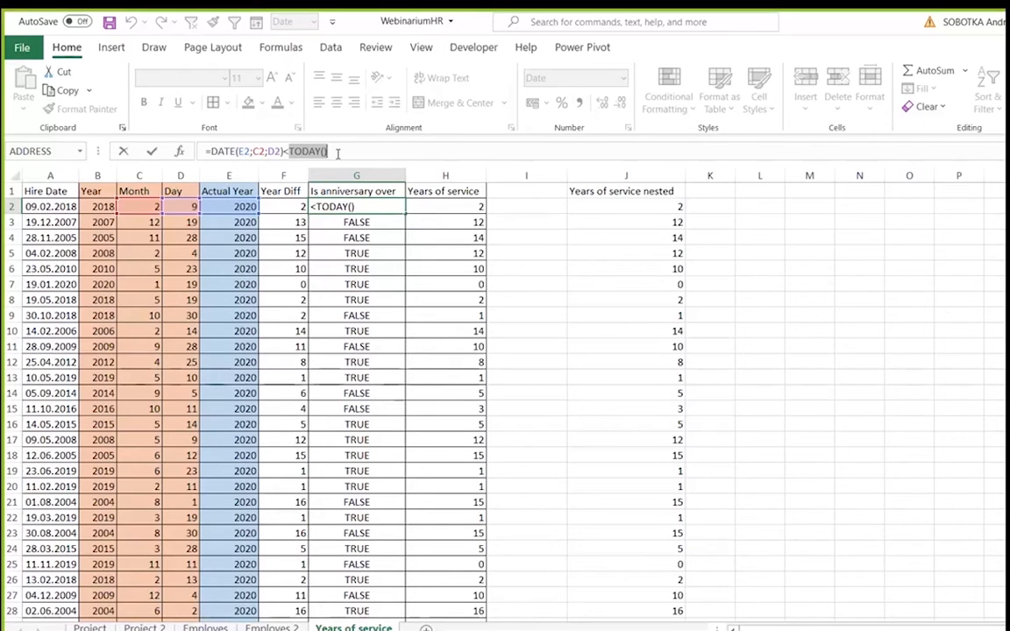
{"action": "key", "text": "Escape"}
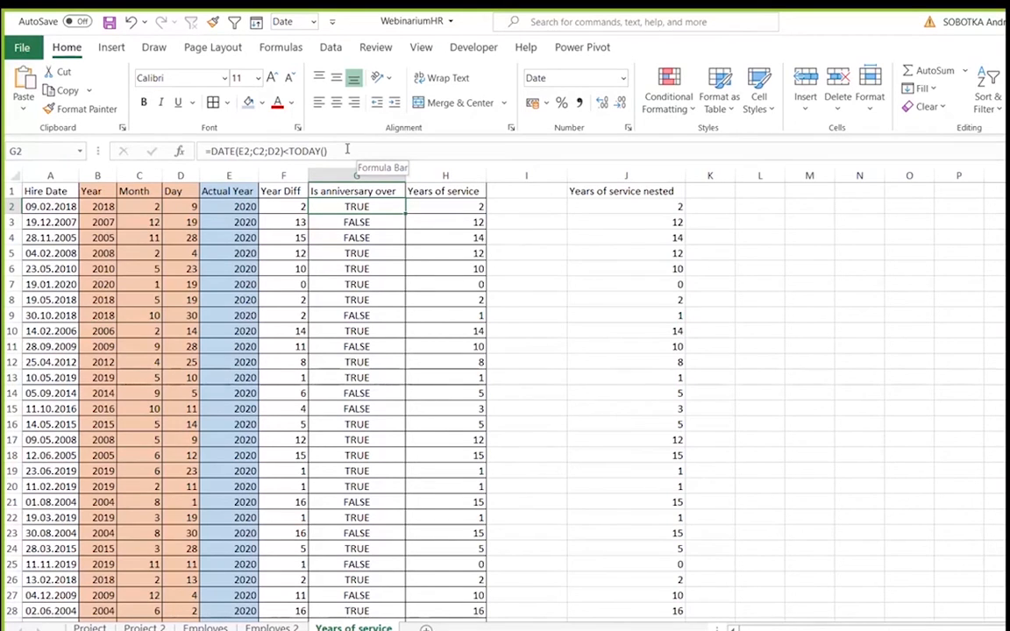
Check row 2's Year Diff and the Is anniversary over values and formulas in G3, G4, G5, G7 and G10
{"action": "left_click", "coordinate": [284, 206]}
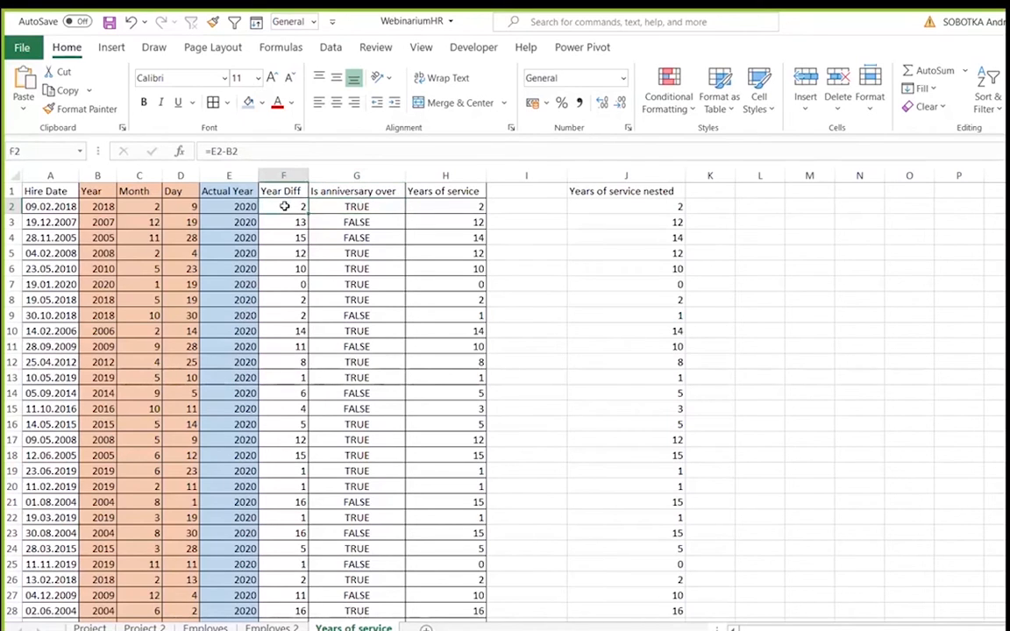
{"action": "left_click", "coordinate": [379, 223]}
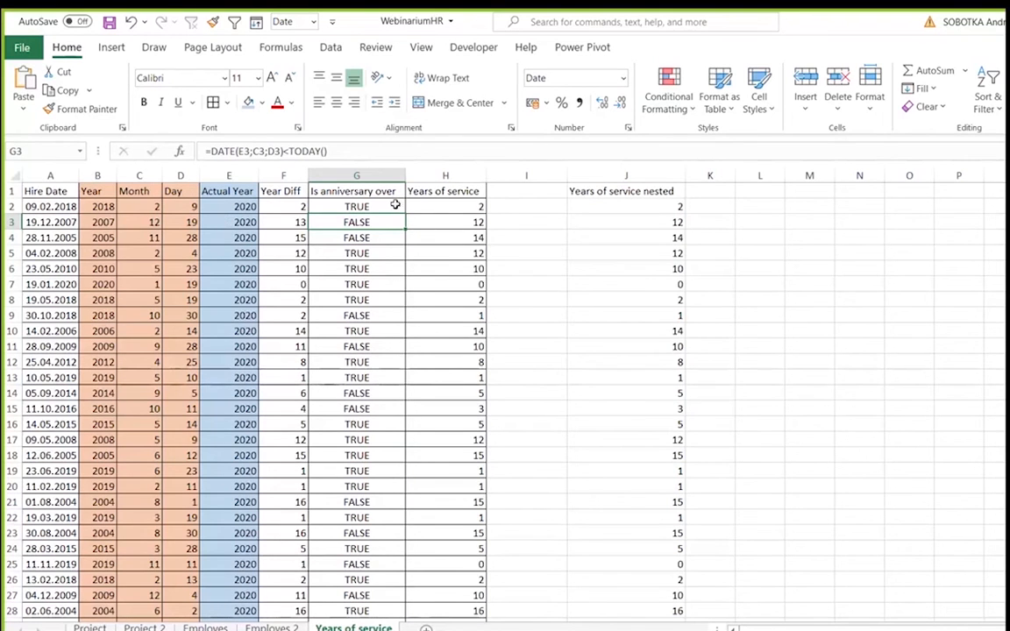
{"action": "left_click", "coordinate": [378, 238]}
{"action": "left_click", "coordinate": [379, 255]}
{"action": "left_click", "coordinate": [380, 282]}
{"action": "left_click", "coordinate": [372, 330]}
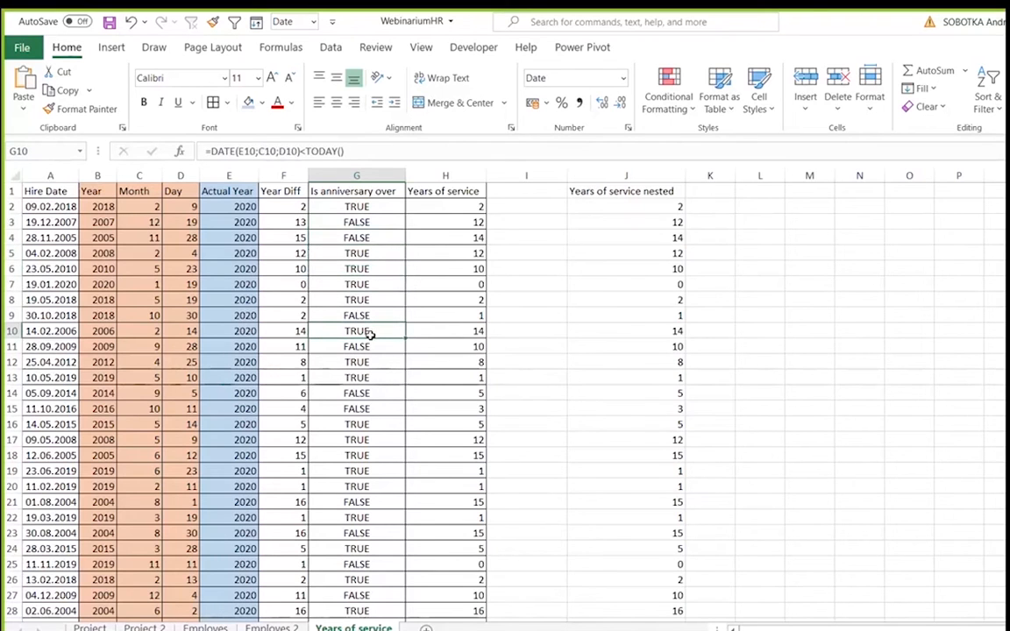
Examine each argument of the Years of service IF formula in H2 and the matching formula in H3
{"action": "left_click", "coordinate": [439, 206]}
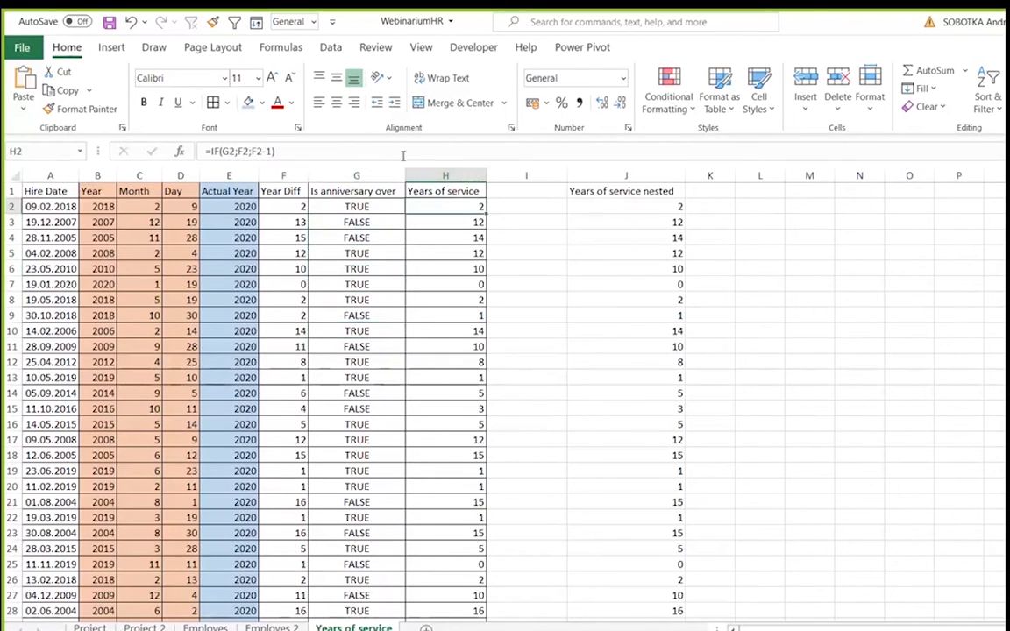
{"action": "left_click", "coordinate": [387, 150]}
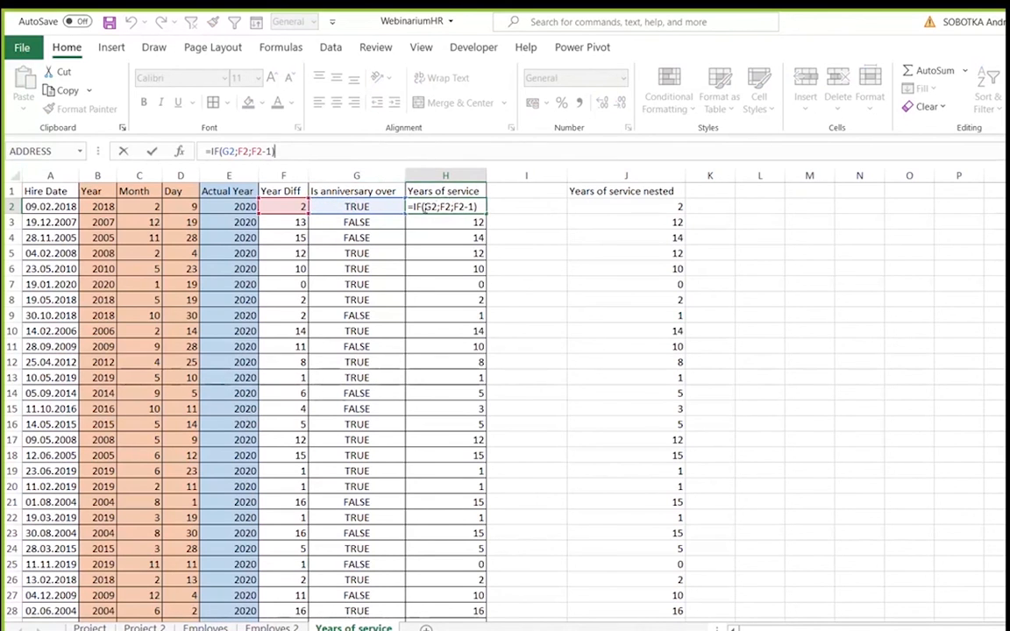
{"action": "left_click", "coordinate": [214, 151]}
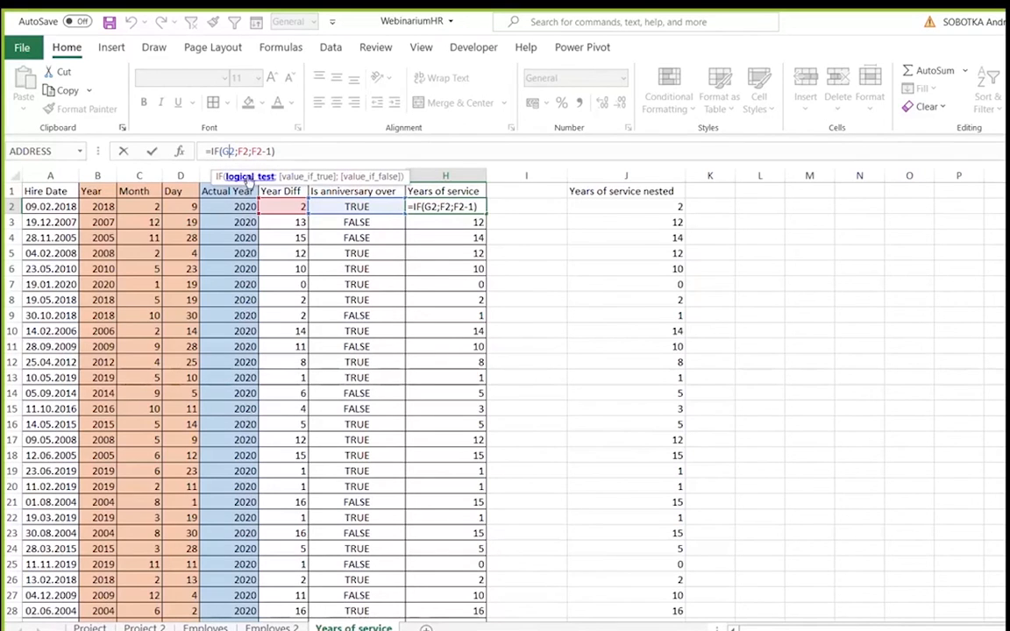
{"action": "left_click", "coordinate": [246, 152]}
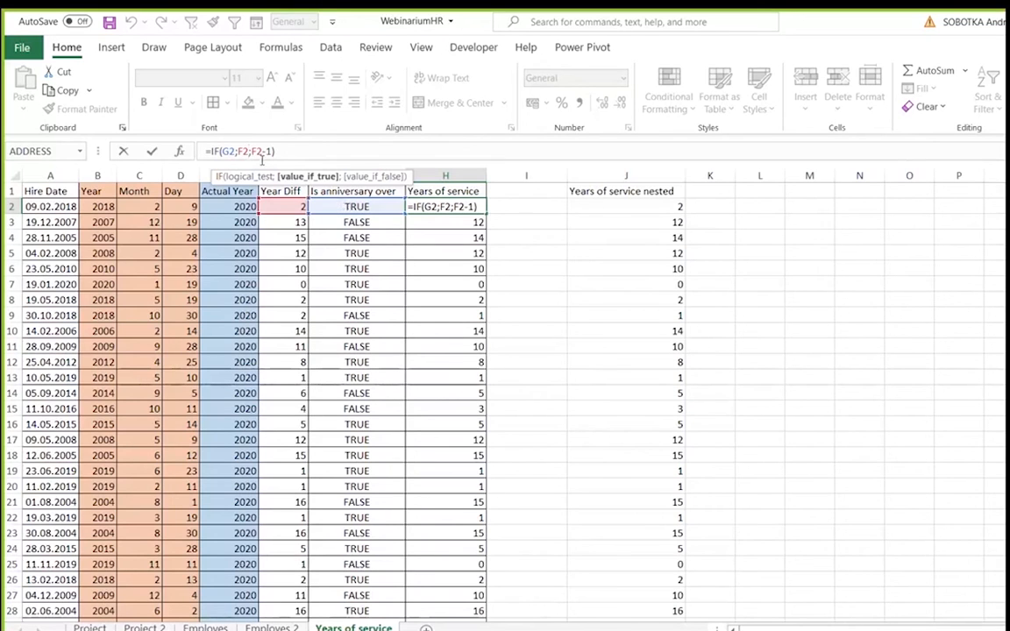
{"action": "left_click", "coordinate": [255, 152]}
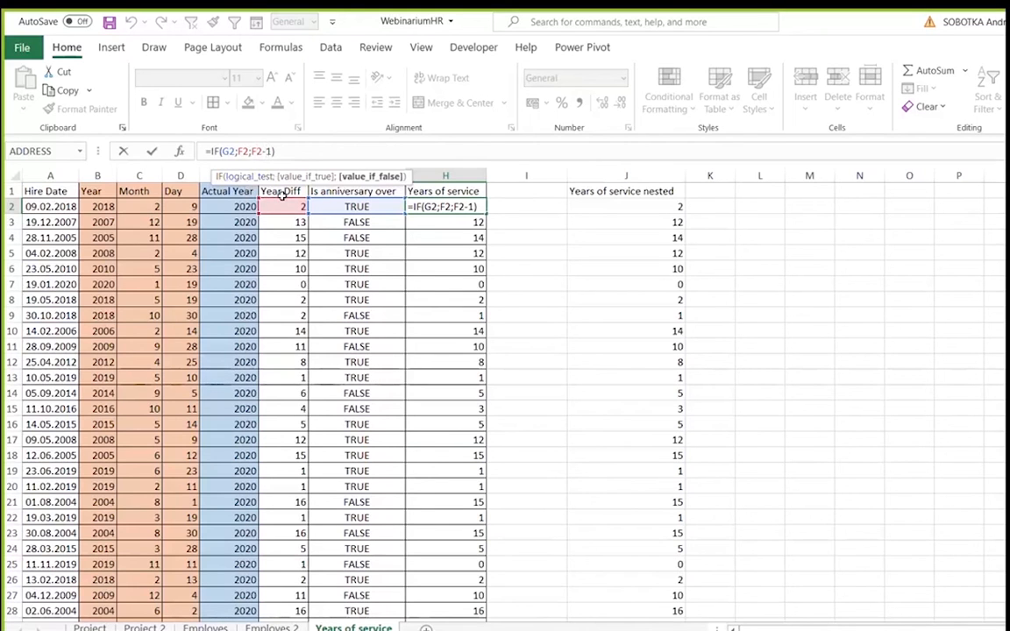
{"action": "left_click", "coordinate": [458, 223]}
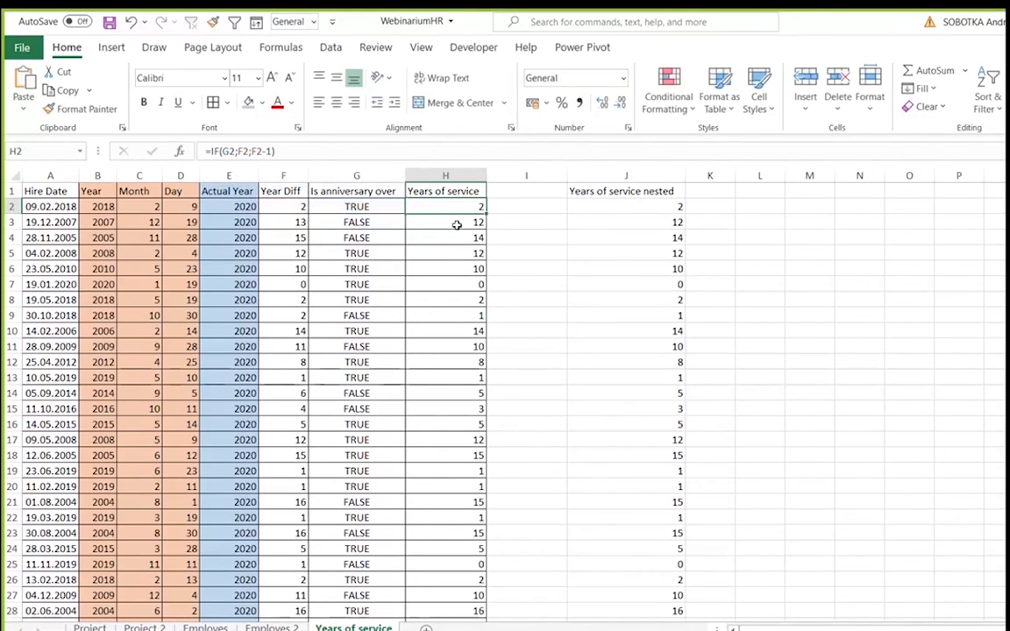
{"action": "left_click", "coordinate": [268, 150]}
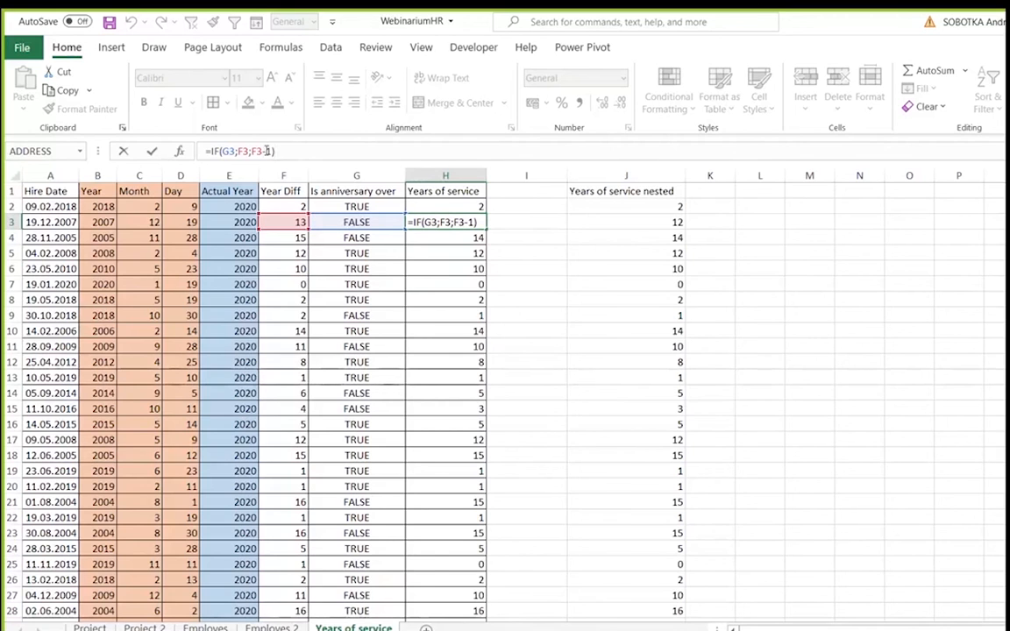
{"action": "key", "text": "ctrl+Return"}
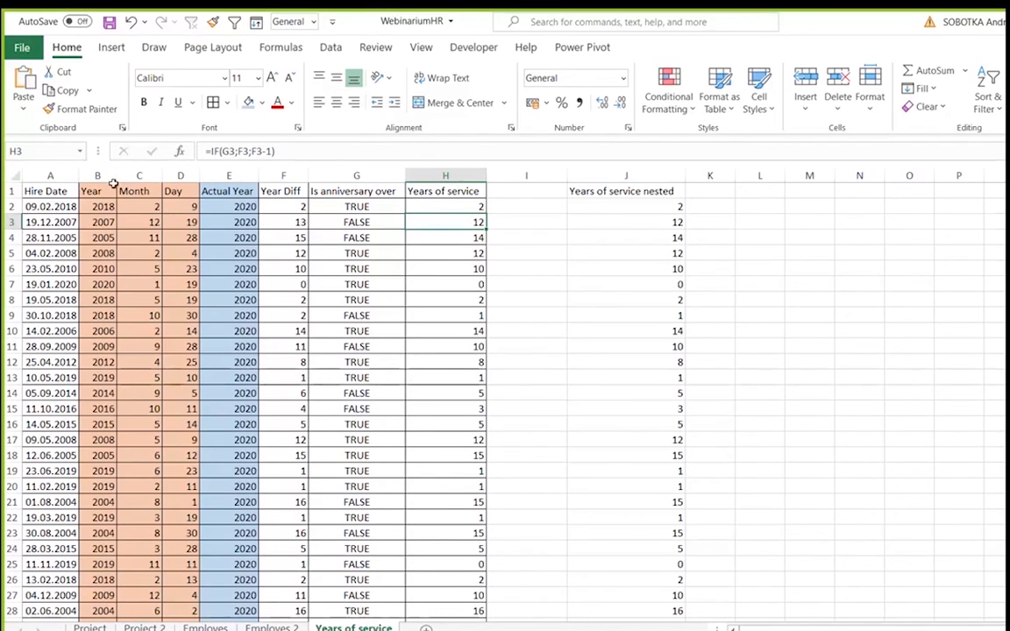
Review the row 2 formulas in order from Year in B2 through Years of service in H2
{"action": "left_click", "coordinate": [101, 206]}
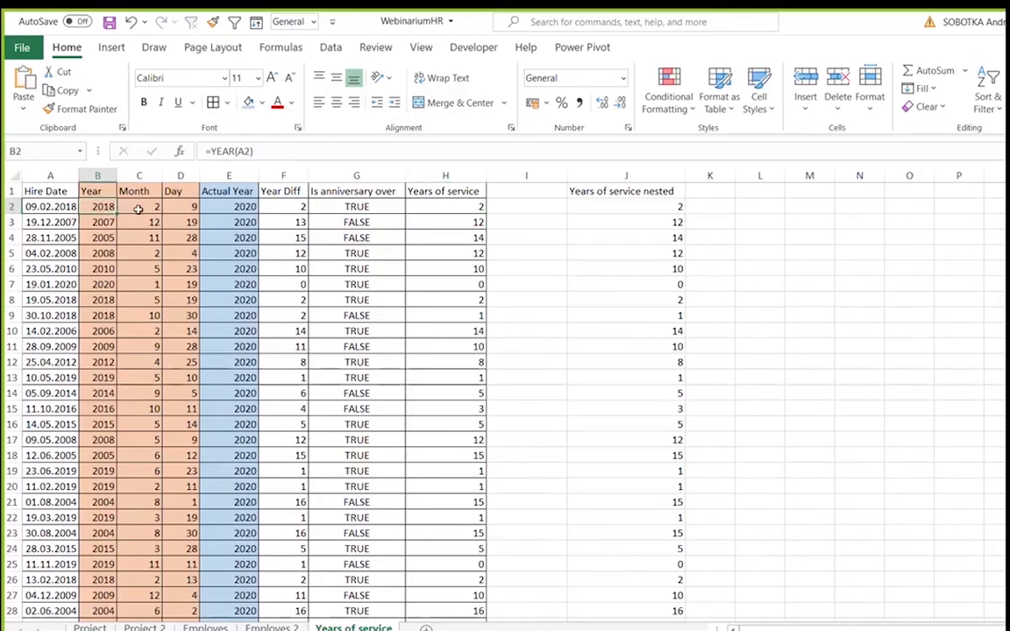
{"action": "left_click", "coordinate": [142, 206]}
{"action": "left_click", "coordinate": [181, 206]}
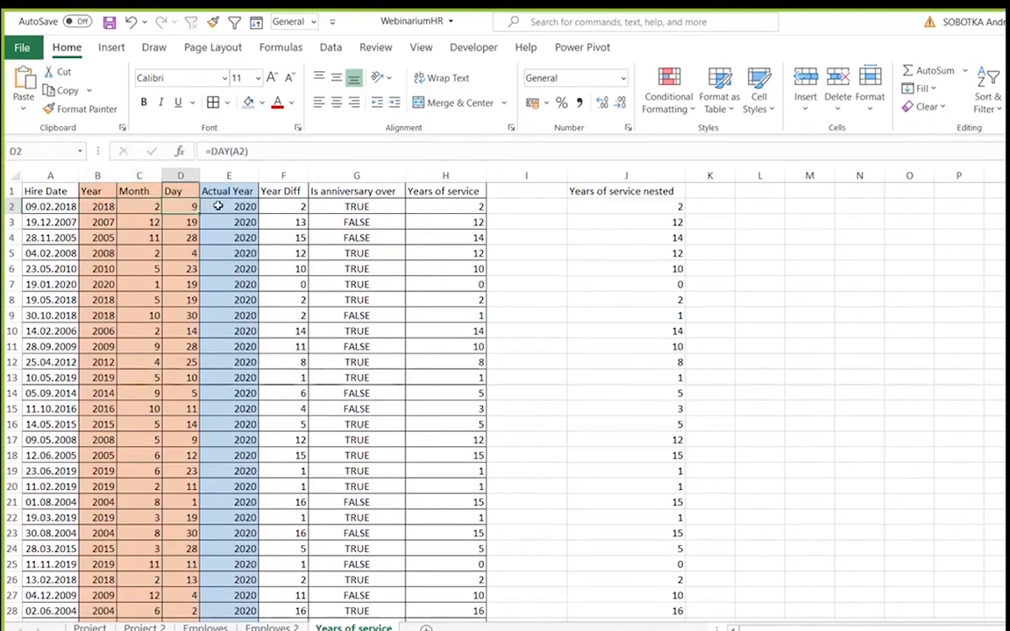
{"action": "left_click", "coordinate": [220, 206]}
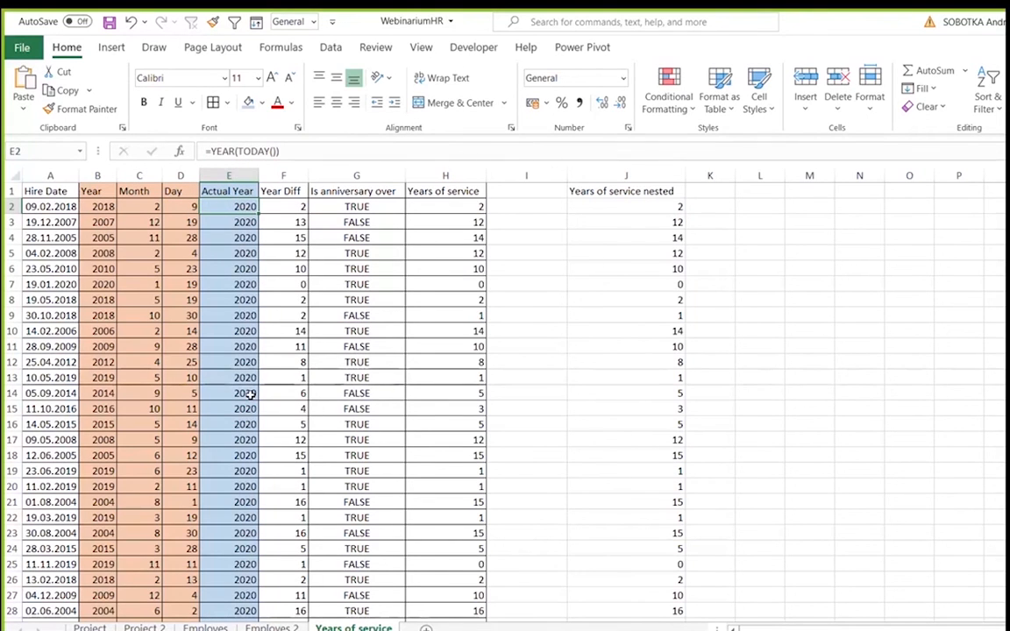
{"action": "left_click", "coordinate": [290, 207]}
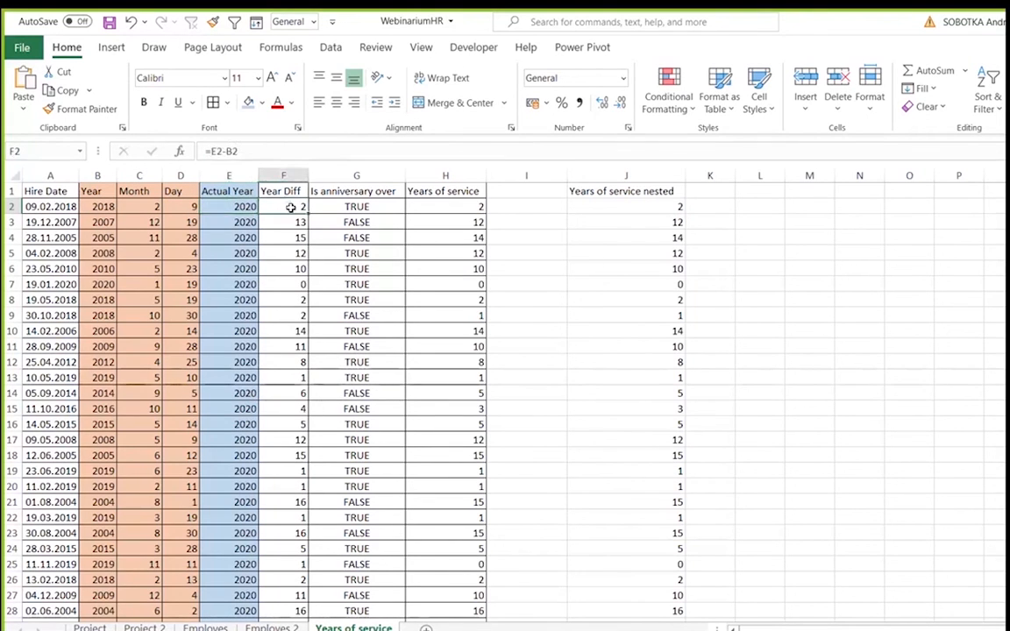
{"action": "left_click", "coordinate": [346, 207]}
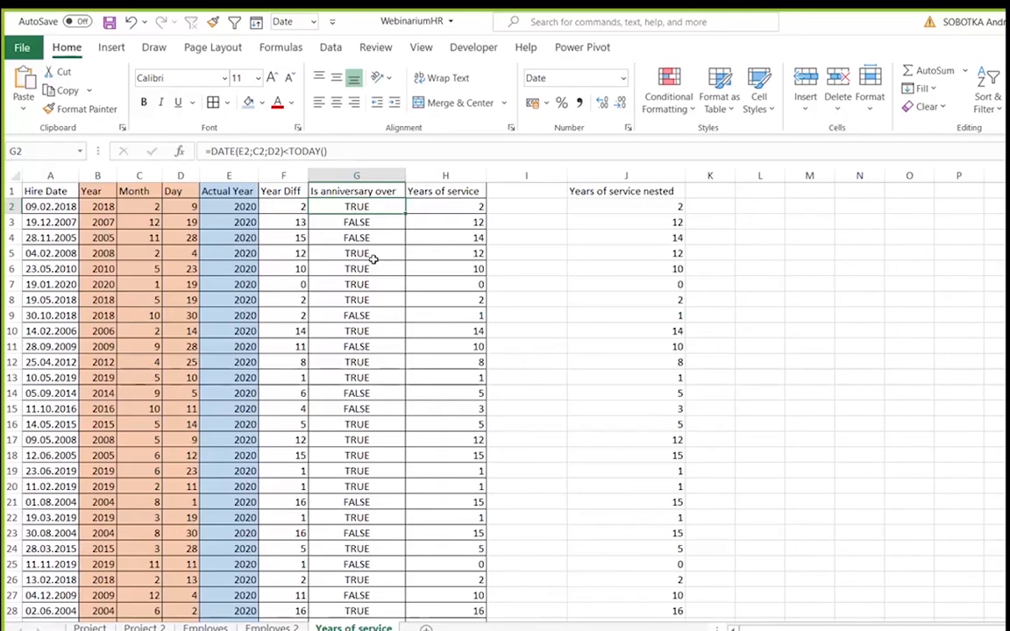
{"action": "left_click", "coordinate": [444, 206]}
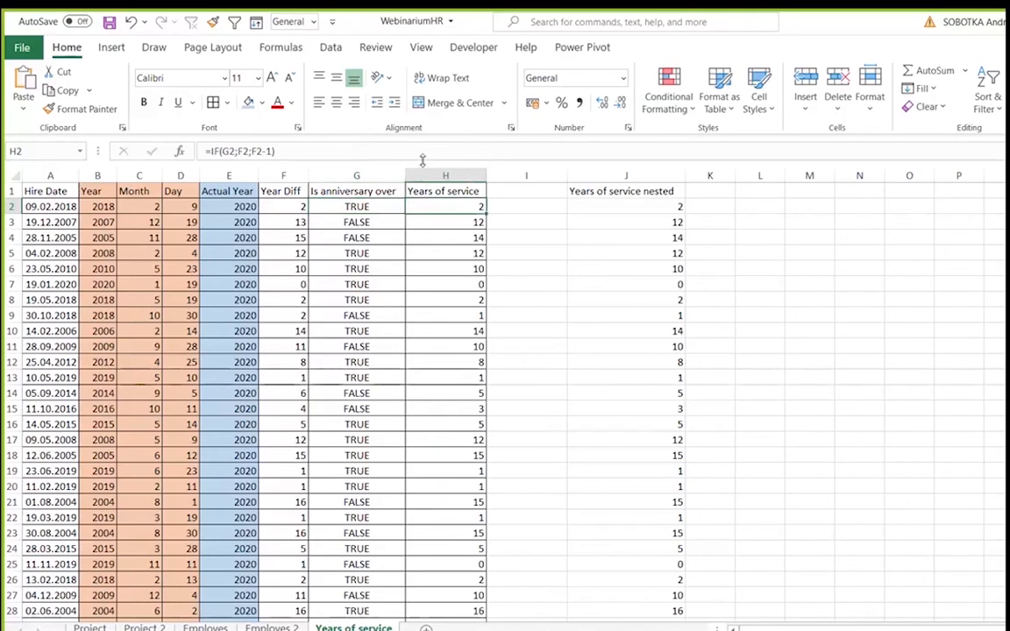
Open the Years of service nested formula in J2 for inspection and enlarge the formula bar
{"action": "left_click", "coordinate": [618, 206]}
{"action": "left_click", "coordinate": [336, 151]}
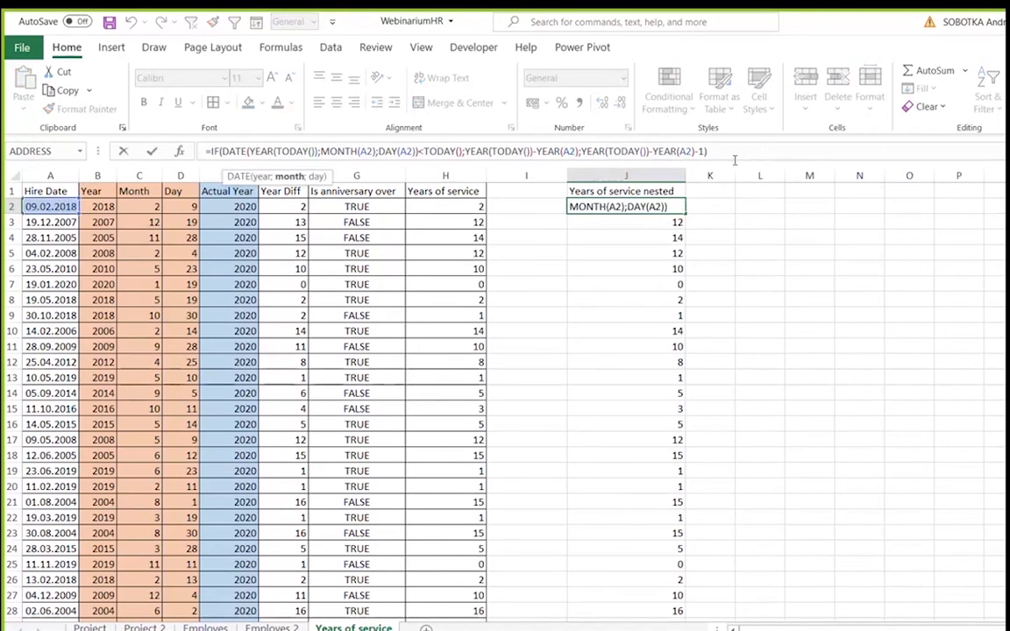
{"action": "left_click_drag", "start_coordinate": [661, 165], "coordinate": [669, 180]}
{"action": "left_click", "coordinate": [631, 152]}
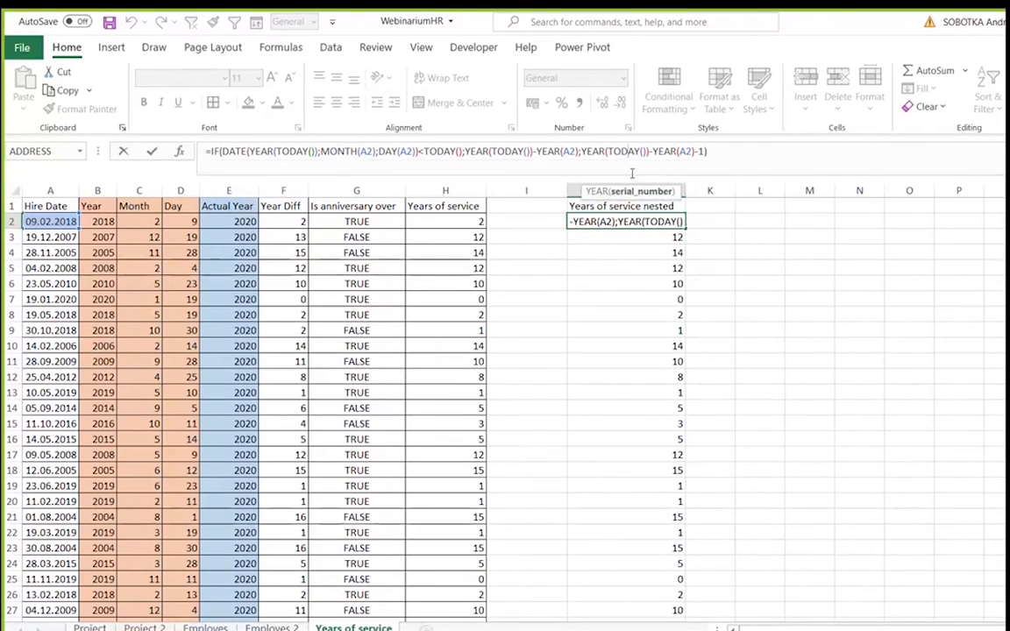